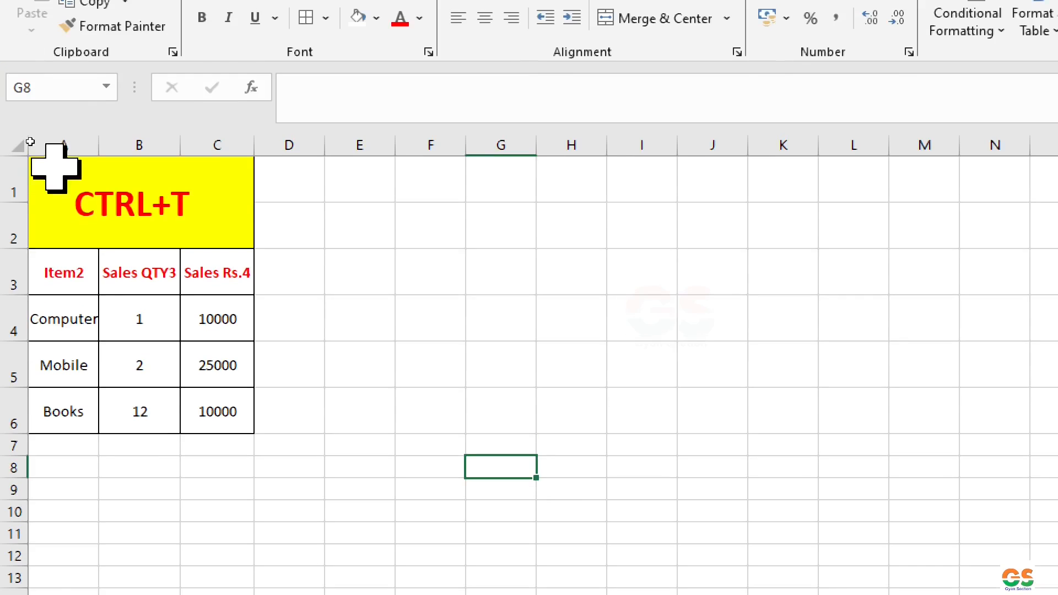
# Convert the range A3:C6 into a table that uses its first row as headers.
pyautogui.click(54, 165)
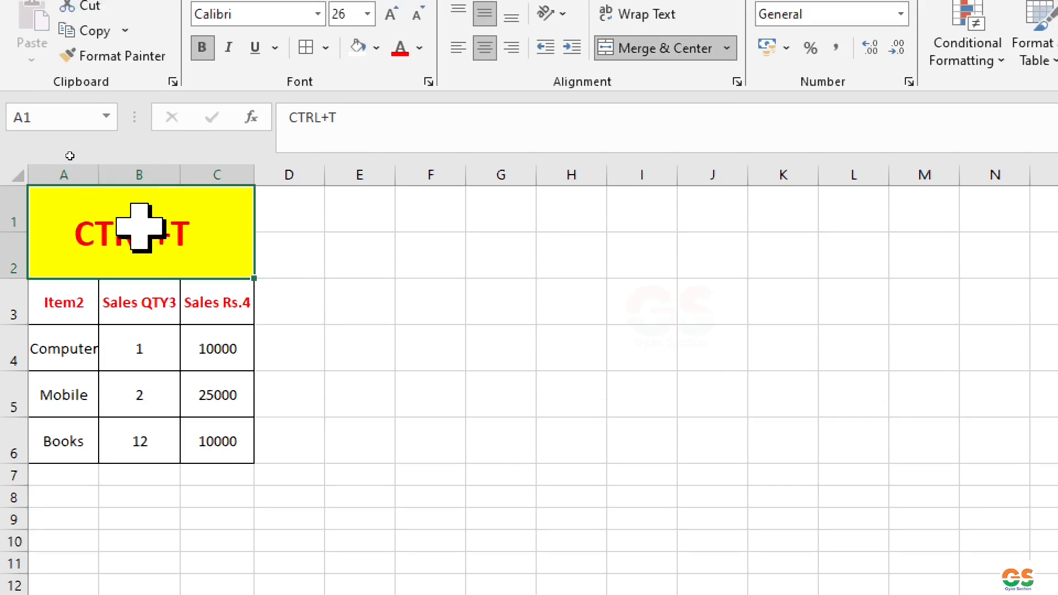
pyautogui.click(111, 314)
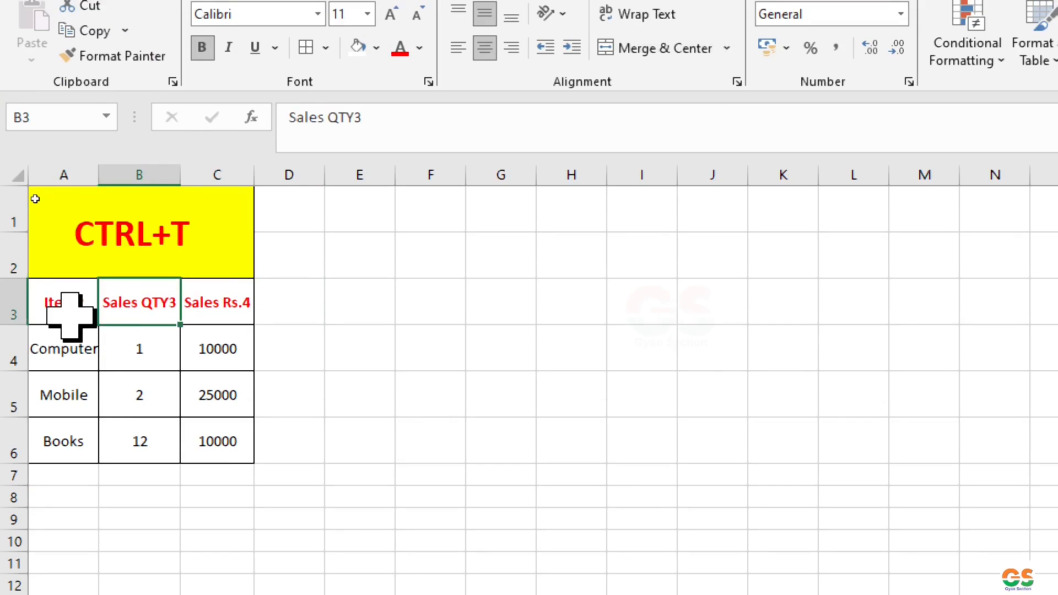
pyautogui.click(64, 307)
pyautogui.moveTo(134, 352); pyautogui.dragTo(216, 433)
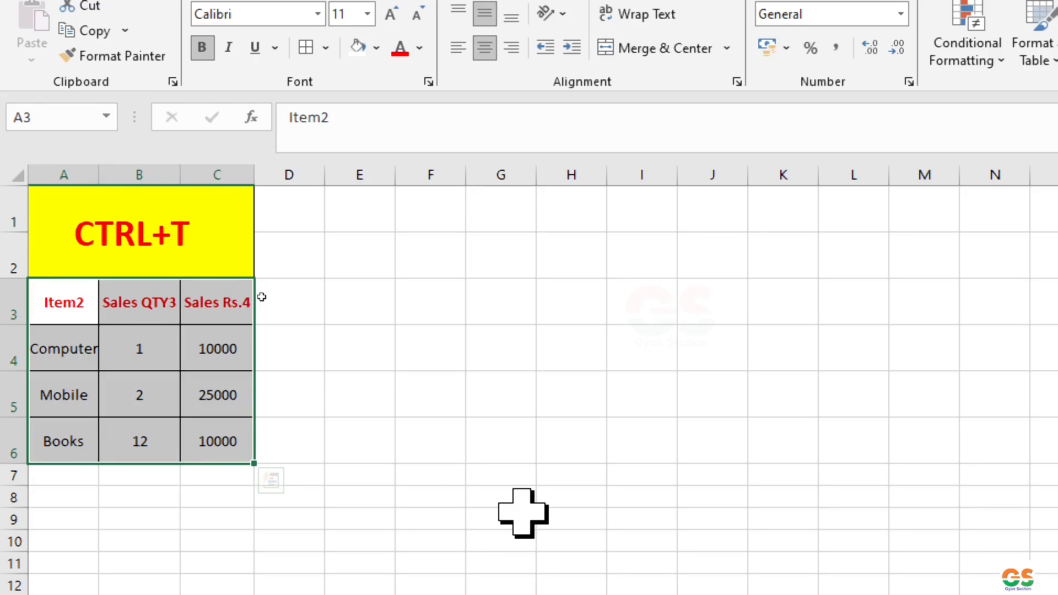
pyautogui.hotkey('ctrl', 't')
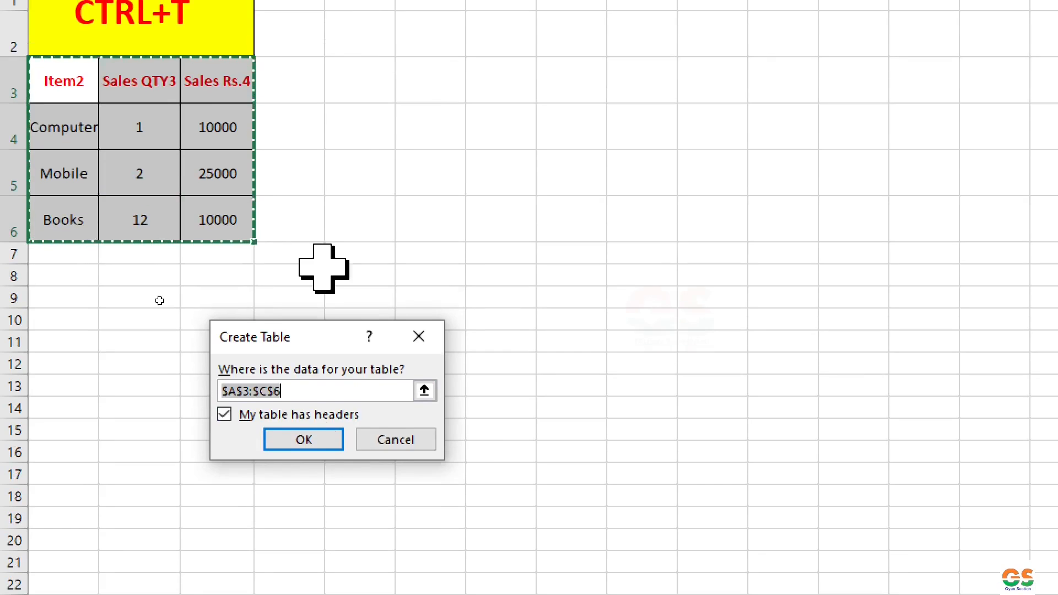
pyautogui.click(303, 439)
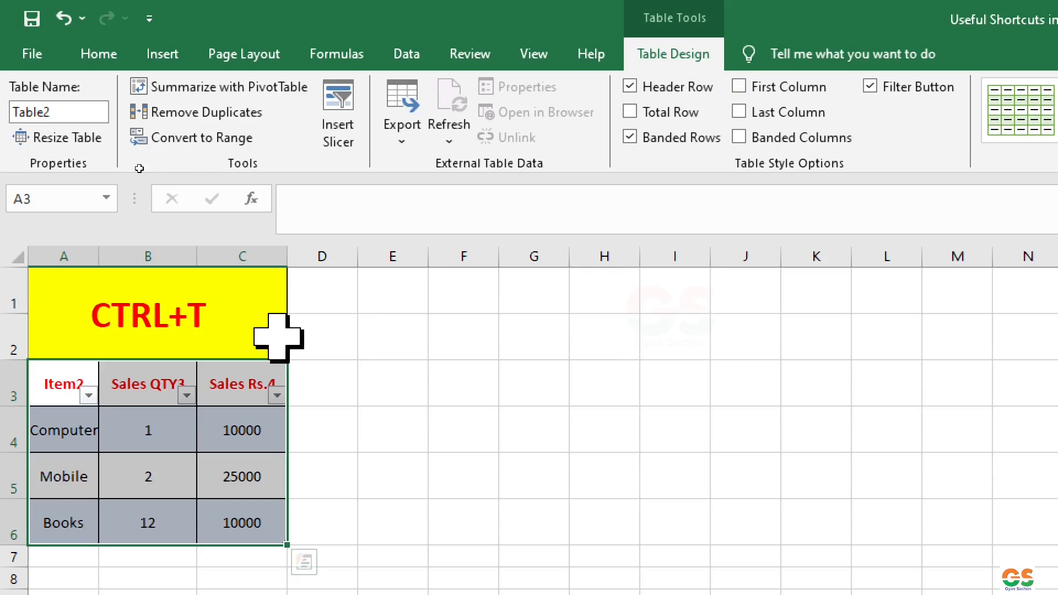
# Apply the orange banded table style to the new table in A3:C6.
pyautogui.click(246, 435)
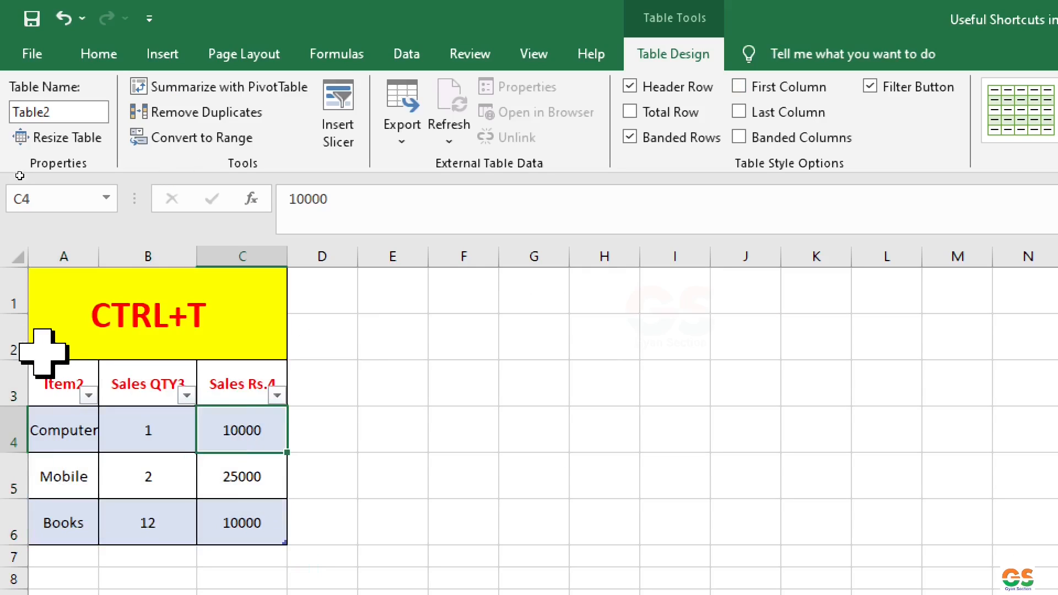
pyautogui.moveTo(59, 389); pyautogui.dragTo(283, 544)
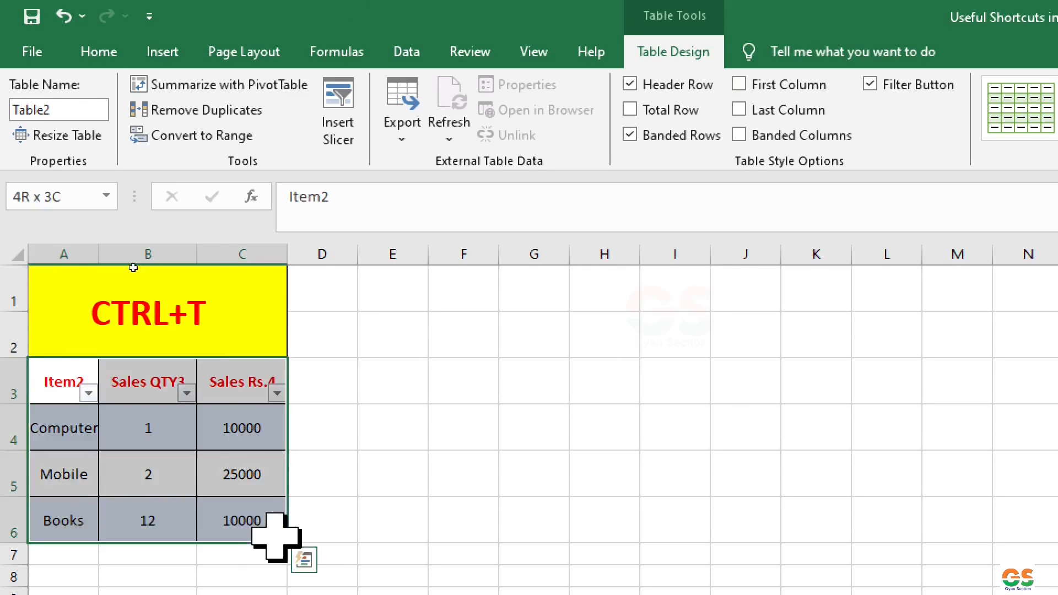
pyautogui.click(968, 130)
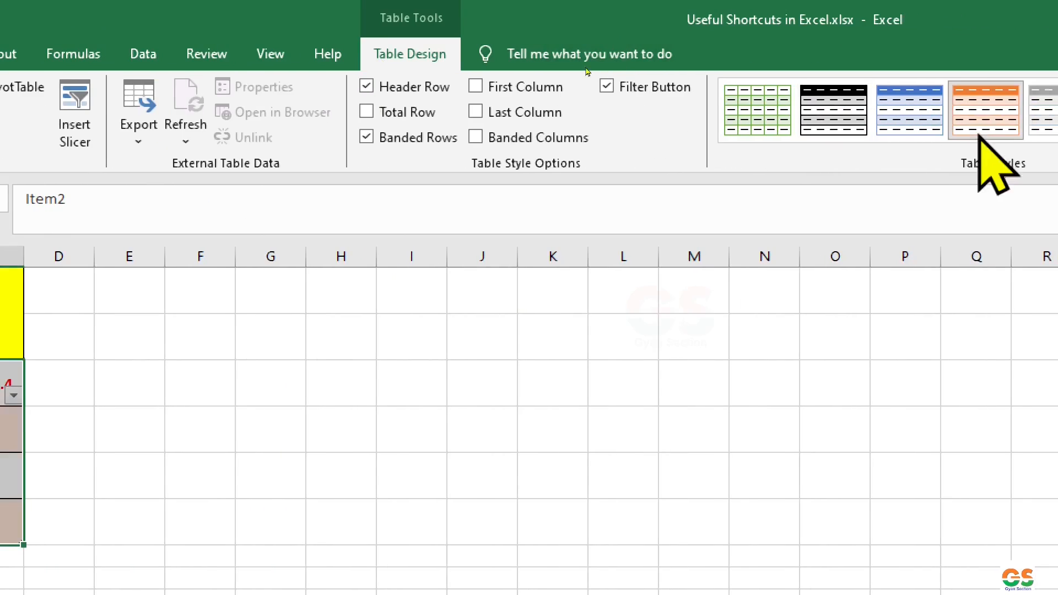
pyautogui.click(987, 150)
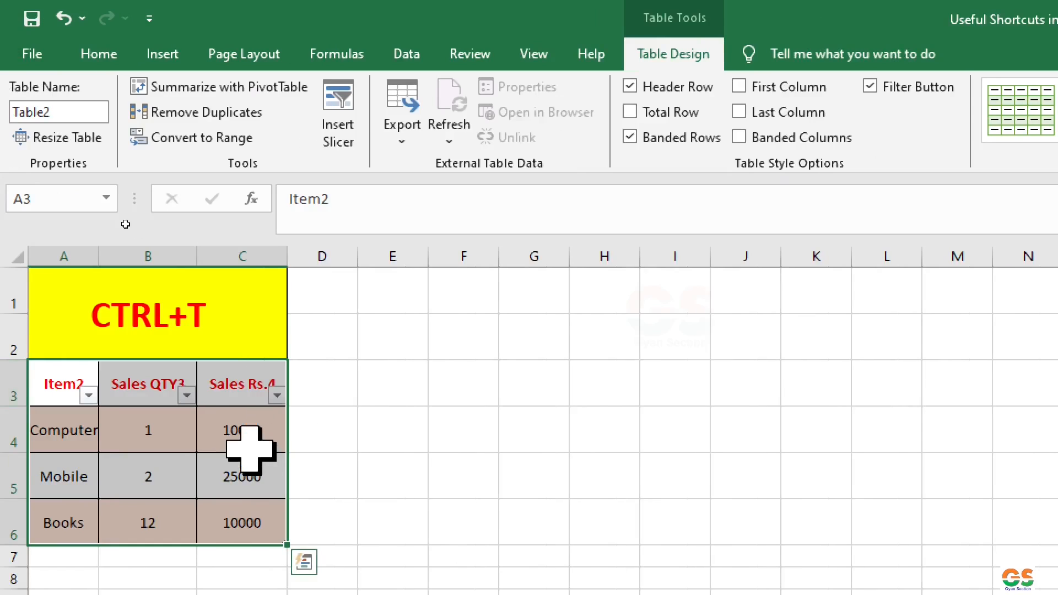
pyautogui.click(251, 441)
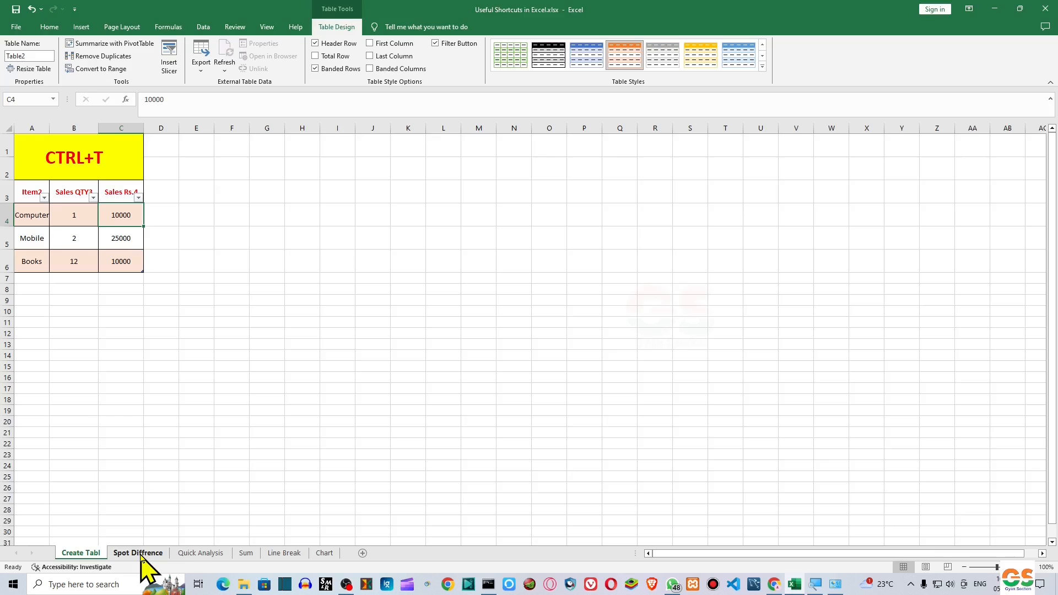
# On the Spot Diffrence sheet, select the row differences between LIST A and LIST b within A4:B9.
pyautogui.click(141, 555)
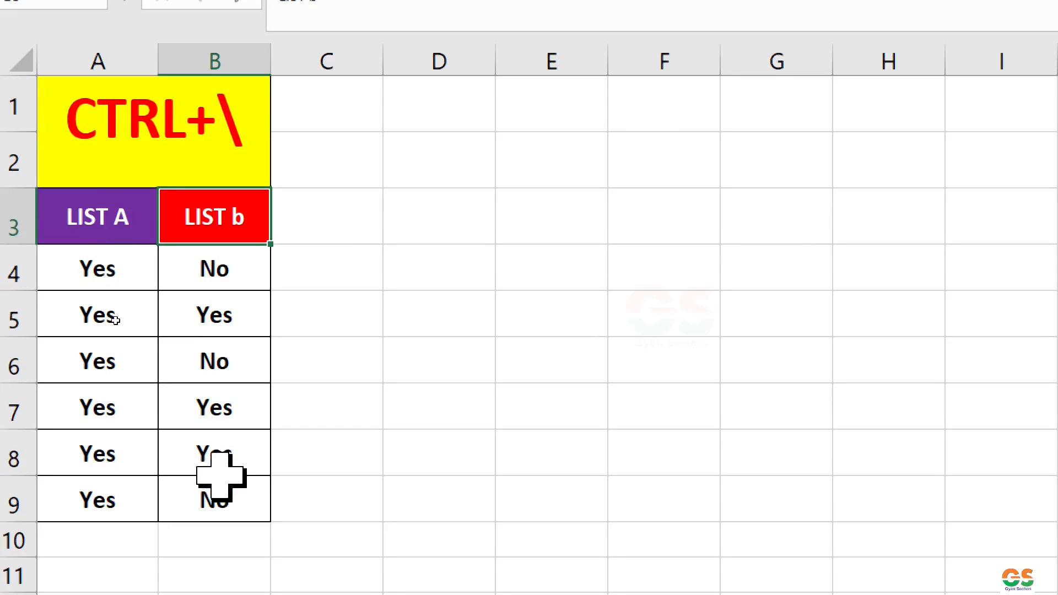
pyautogui.click(82, 205)
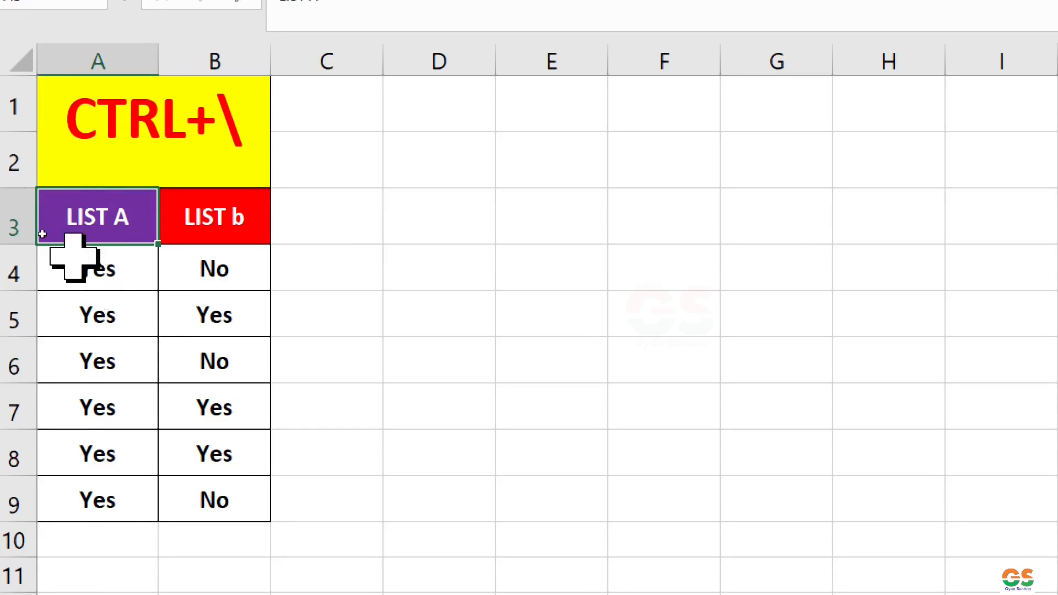
pyautogui.click(238, 205)
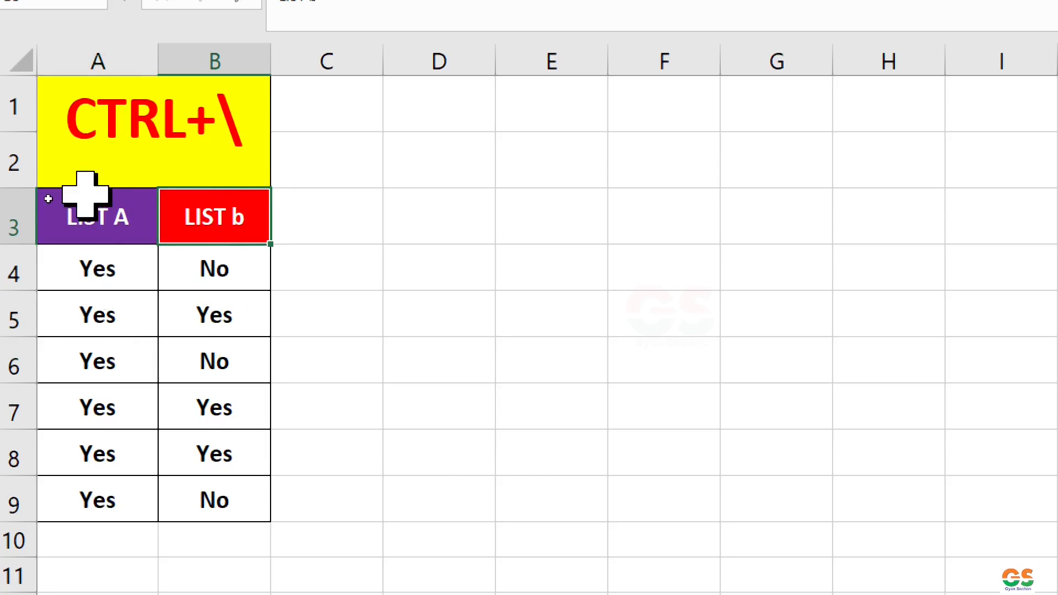
pyautogui.click(90, 226)
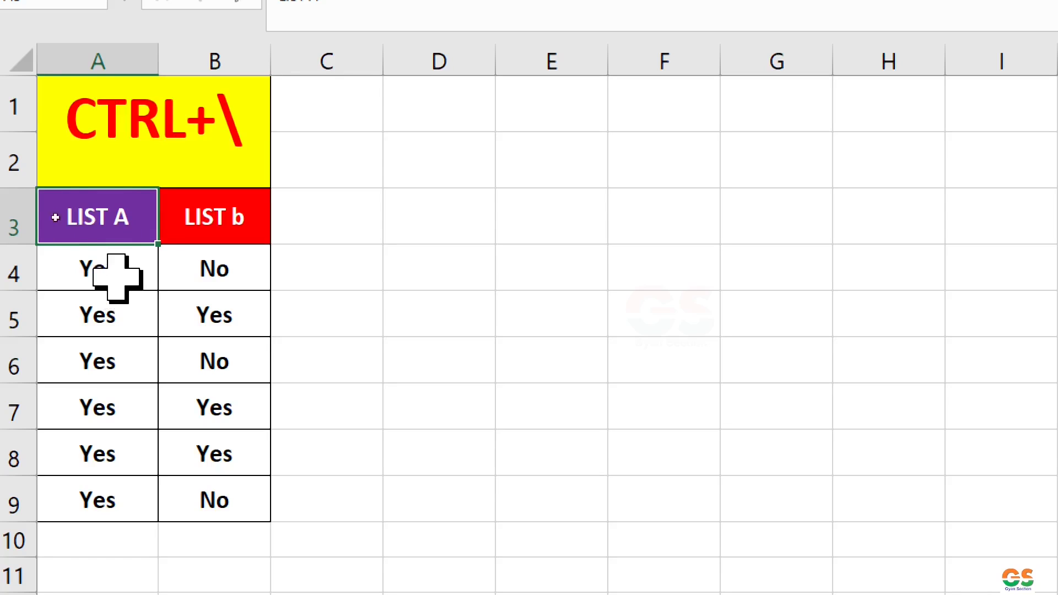
pyautogui.click(86, 251)
pyautogui.moveTo(117, 280); pyautogui.dragTo(231, 499)
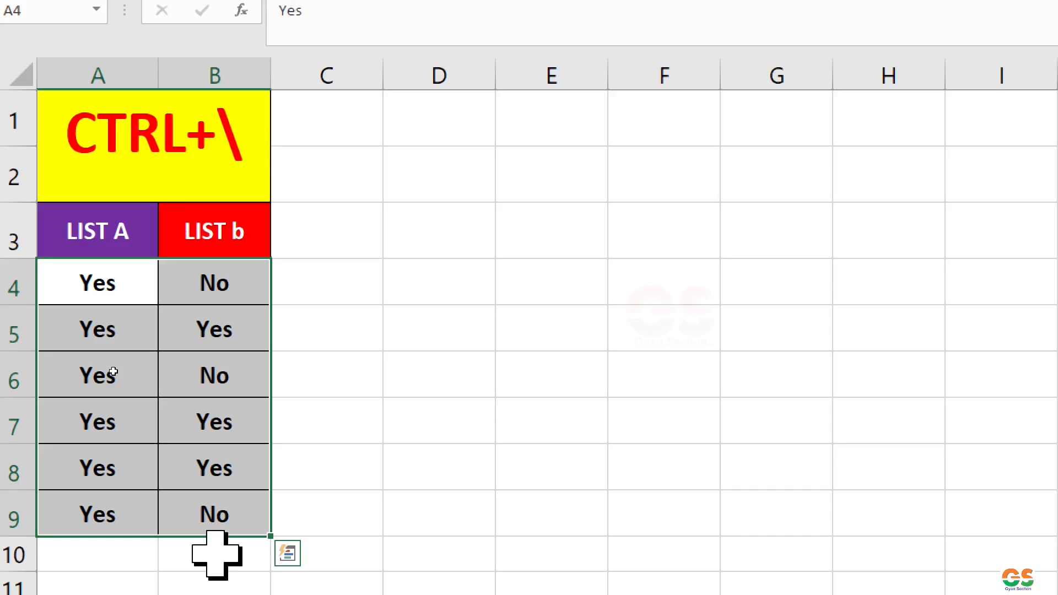
pyautogui.hotkey('ctrl', '\\')
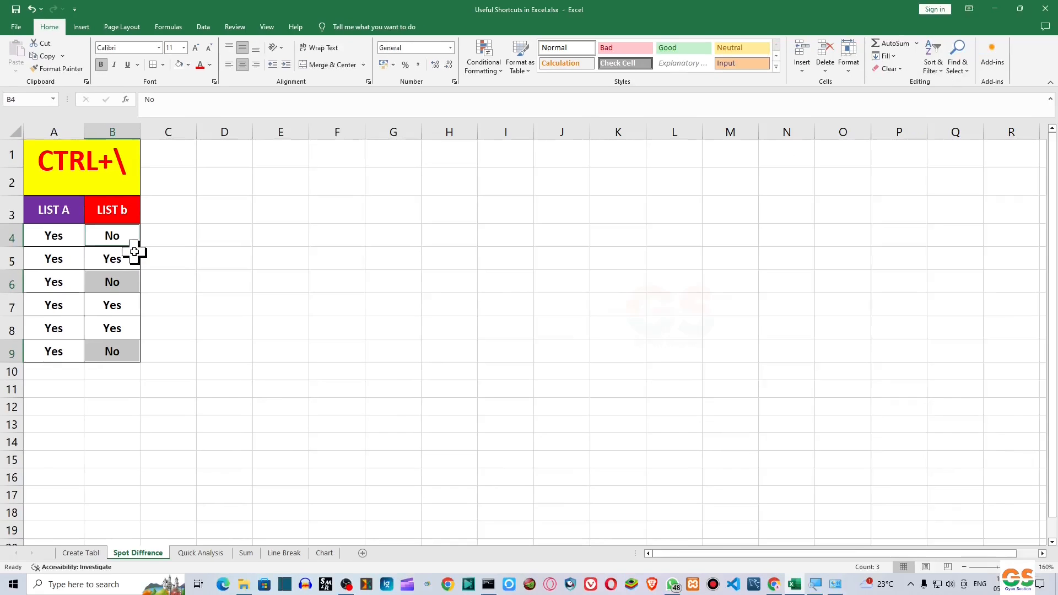
# Fill the selected differing cells of LIST b with yellow.
pyautogui.click(188, 64)
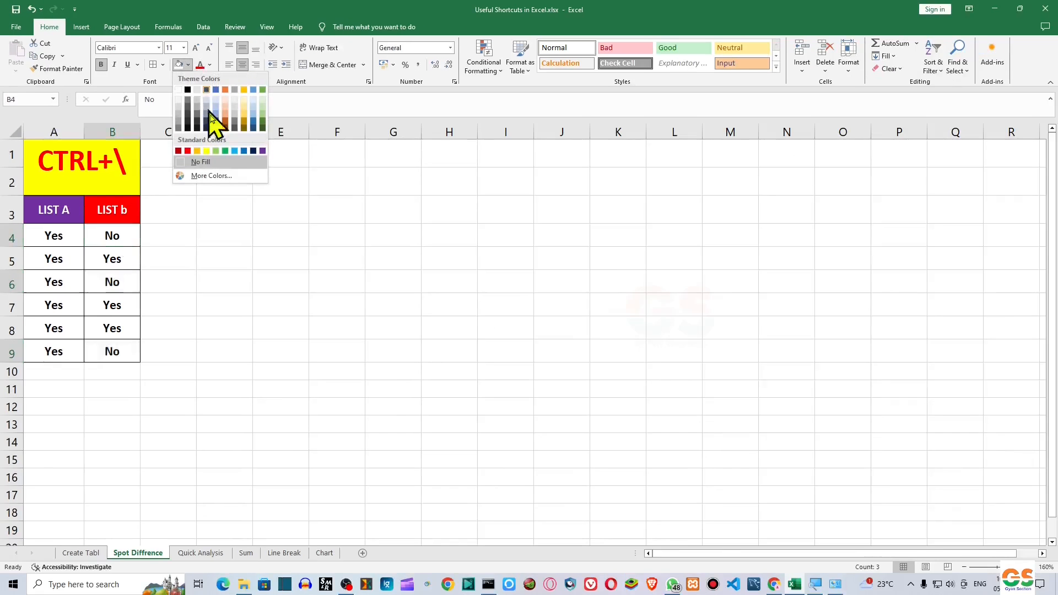
pyautogui.click(207, 151)
pyautogui.click(118, 236)
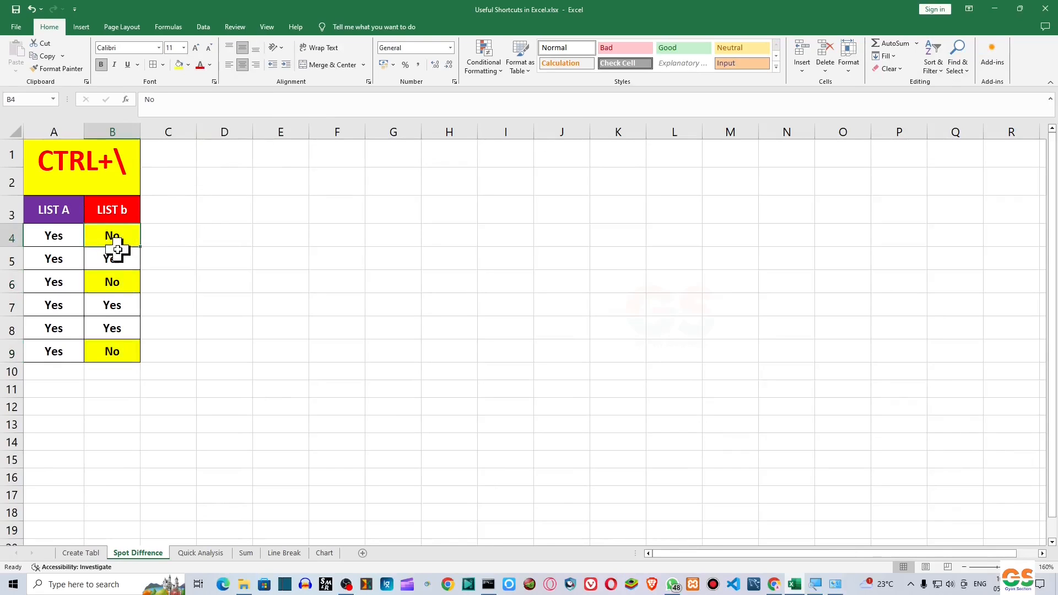
# Compare the LIST A and LIST b entries row by row in A4:B9 against the yellow highlights.
pyautogui.click(47, 209)
pyautogui.click(47, 236)
pyautogui.click(113, 210)
pyautogui.click(114, 236)
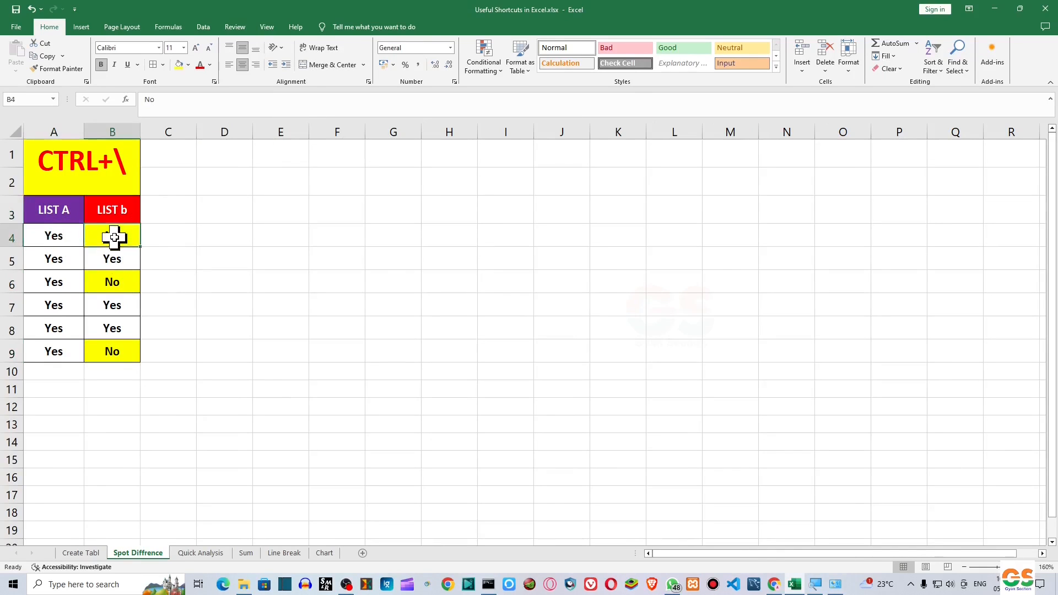
pyautogui.click(65, 254)
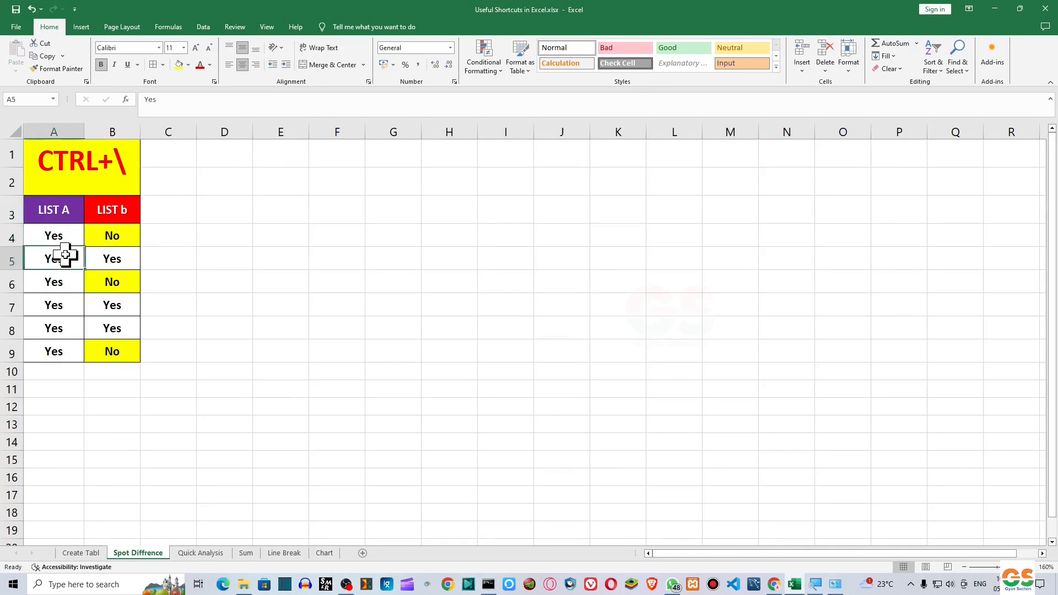
pyautogui.click(122, 260)
pyautogui.moveTo(77, 254); pyautogui.dragTo(119, 259)
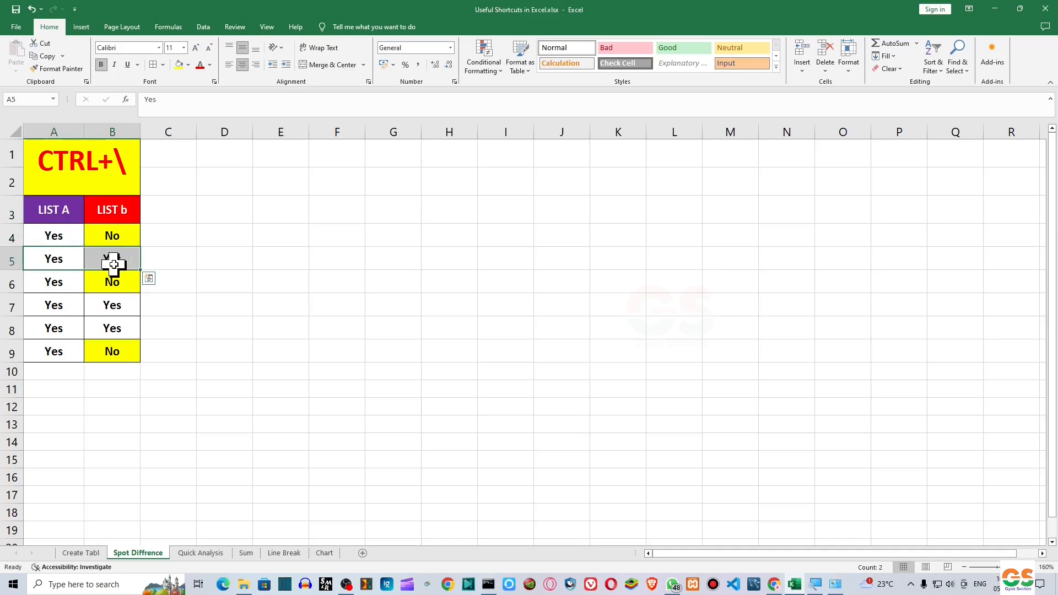
pyautogui.click(104, 236)
pyautogui.moveTo(66, 236); pyautogui.dragTo(106, 358)
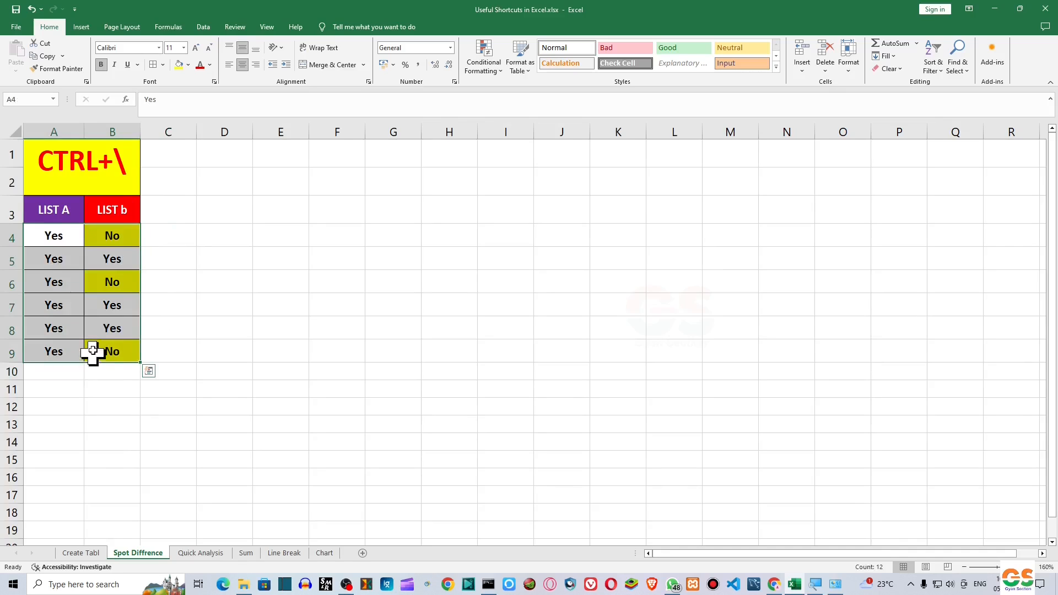
# Open the Quick Analysis sheet and select the item data in A4:C7.
pyautogui.click(199, 552)
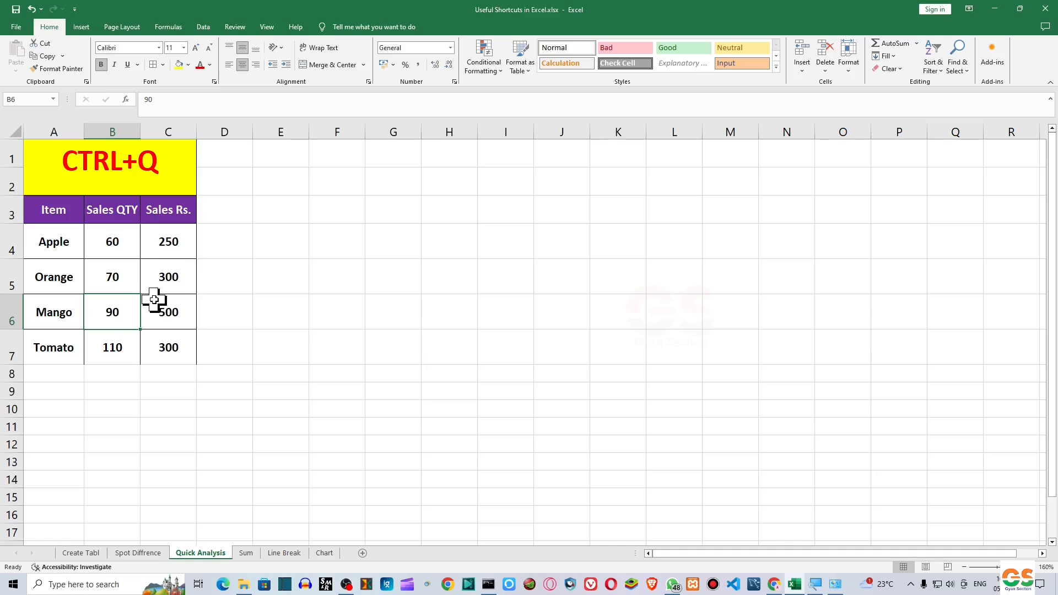
pyautogui.moveTo(58, 243); pyautogui.dragTo(173, 351)
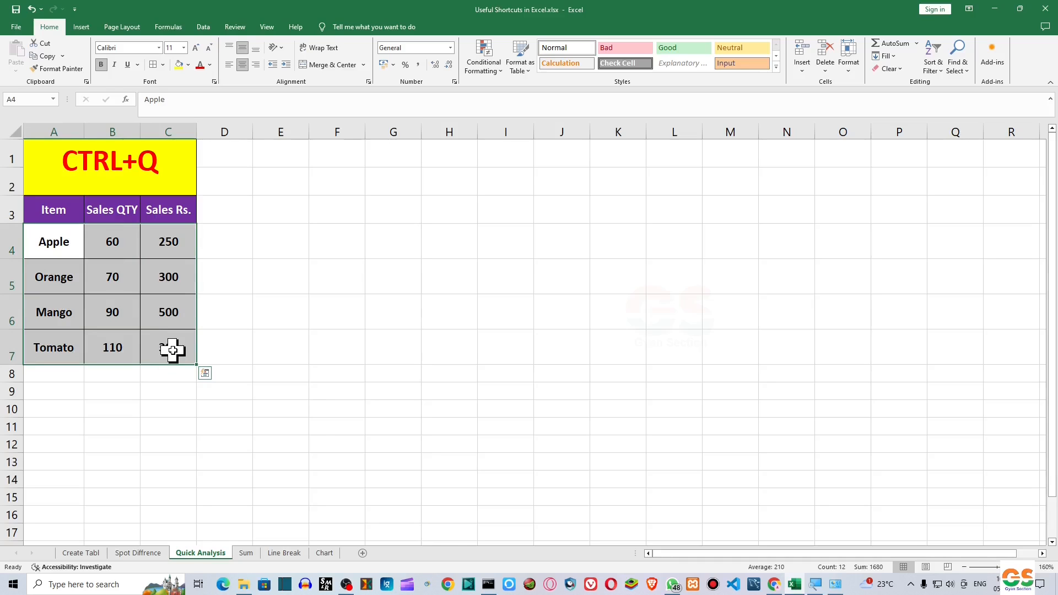
# Try Data Bars formatting on the selected sales data through Quick Analysis and undo it.
pyautogui.hotkey('ctrl', 'q')
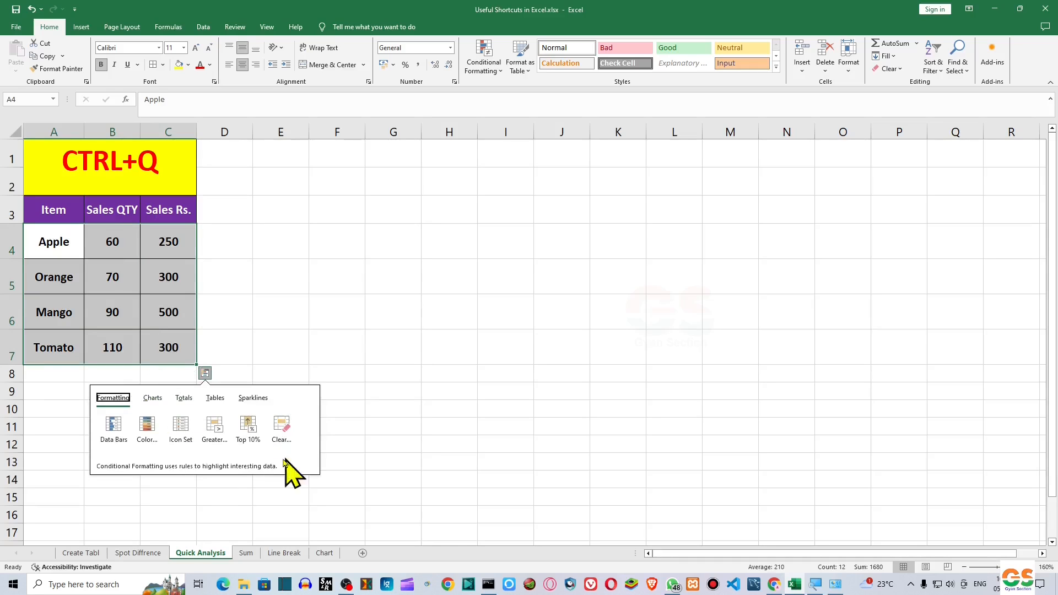
pyautogui.click(122, 437)
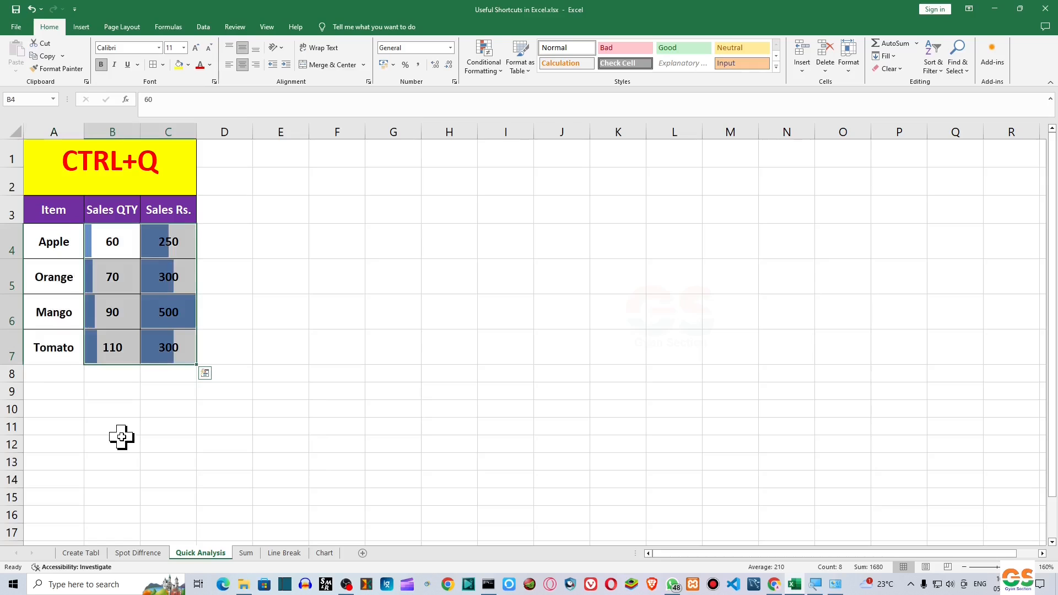
pyautogui.hotkey('ctrl', 'z')
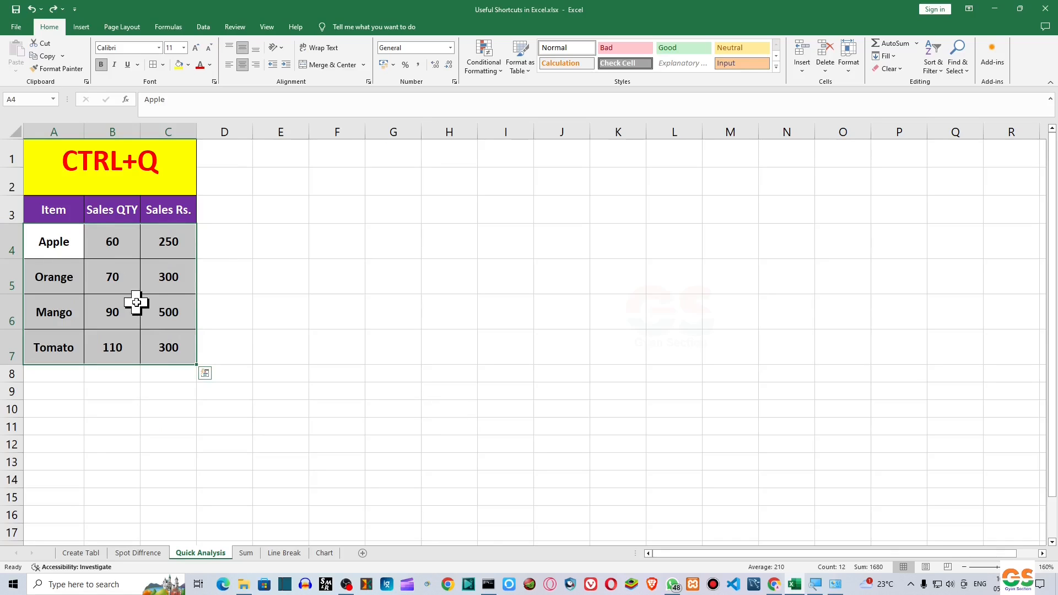
# Try the Quick Analysis color scale on the data in A4:C7 and undo it.
pyautogui.hotkey('ctrl', 'q')
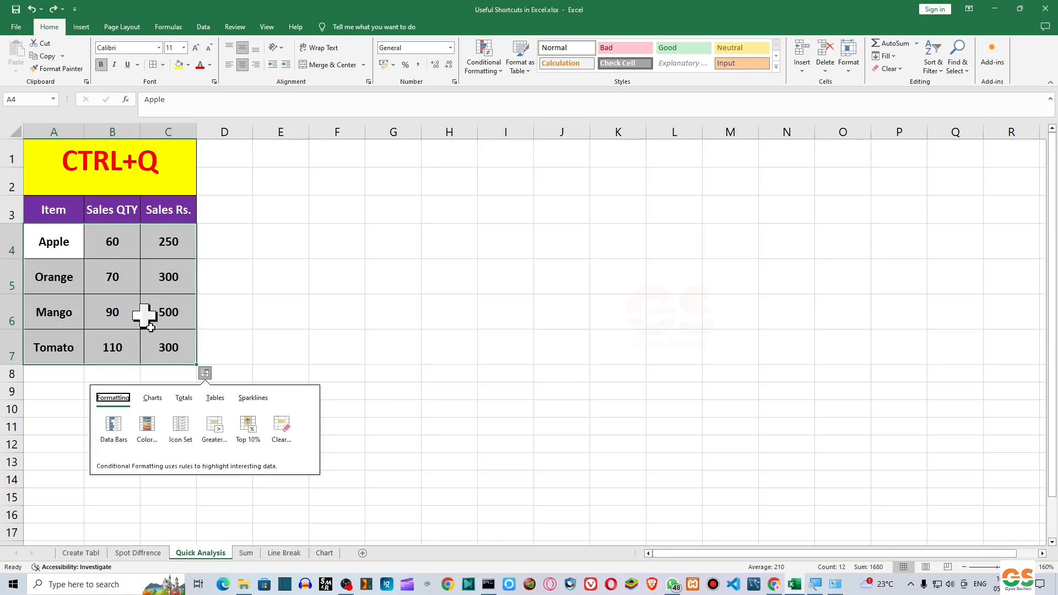
pyautogui.click(155, 436)
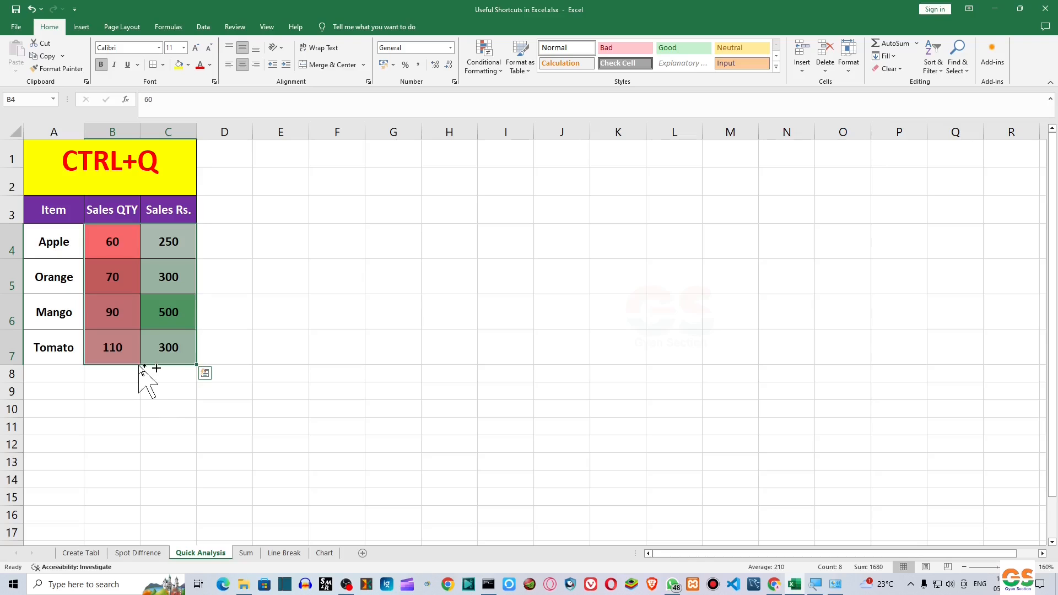
pyautogui.hotkey('ctrl', 'z')
# Try the Quick Analysis Icon Set on the sales figures and undo it.
pyautogui.hotkey('ctrl', 'q')
pyautogui.click(180, 427)
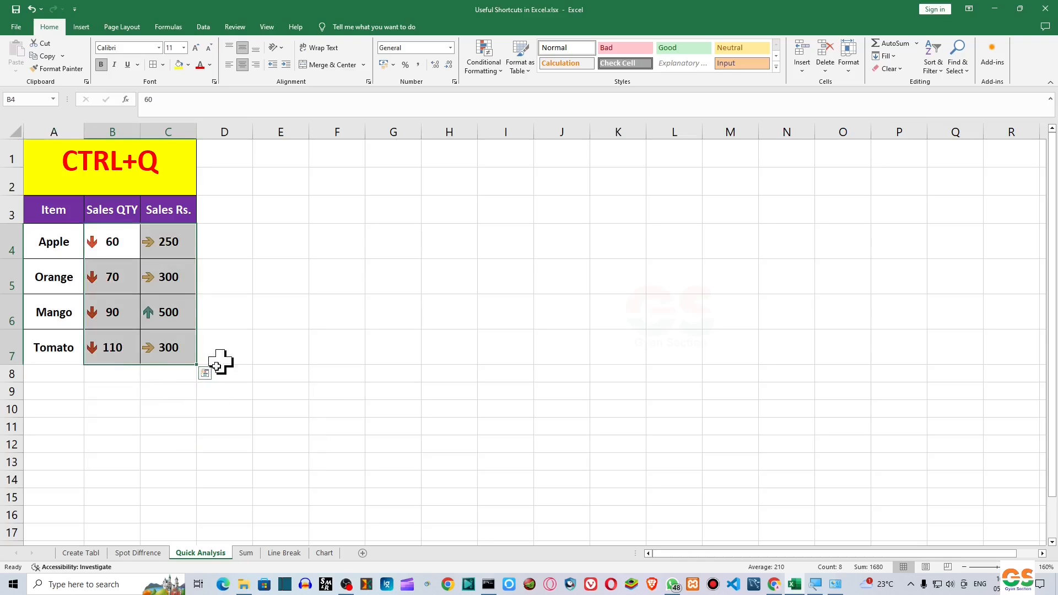
pyautogui.hotkey('ctrl', 'z')
# Open the Greater Than formatting rule from Quick Analysis for the sales figures and dismiss it.
pyautogui.hotkey('ctrl', 'q')
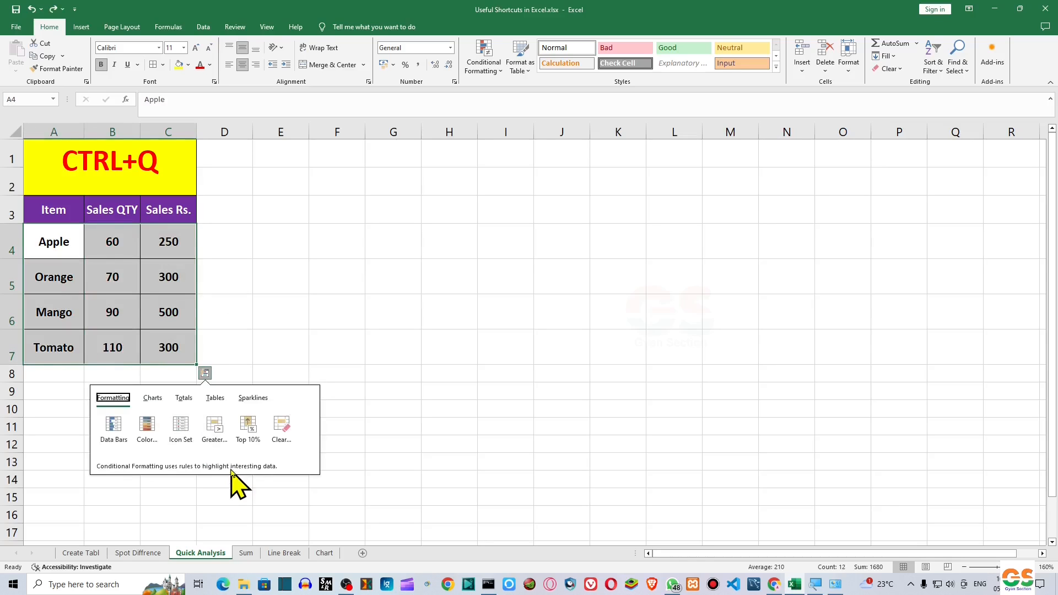
pyautogui.click(214, 428)
pyautogui.click(264, 372)
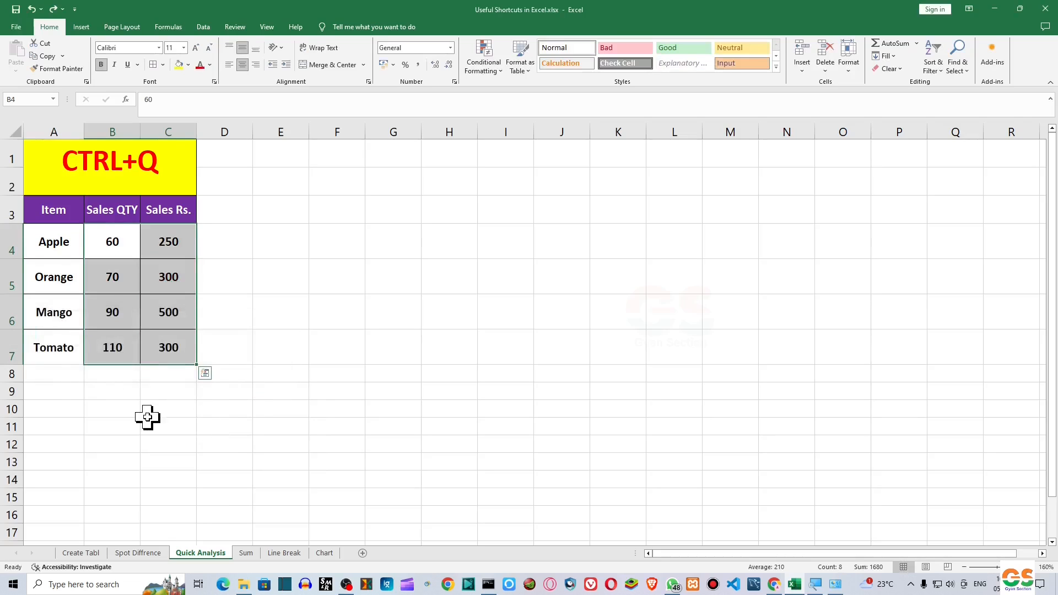
# Apply the Quick Analysis color scale to the sales quantities and amounts in B4:C7.
pyautogui.hotkey('ctrl', 'q')
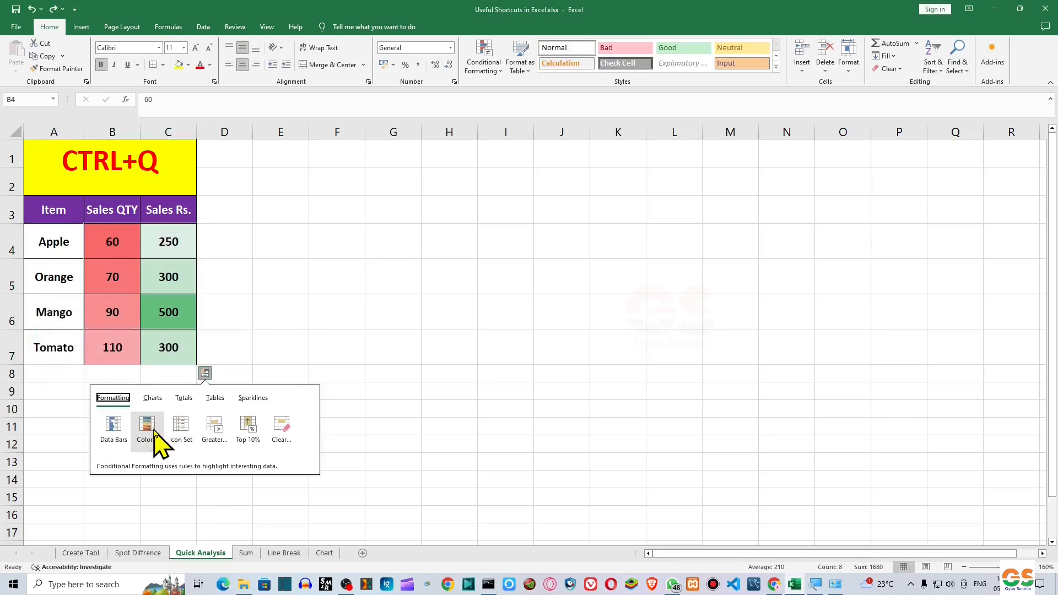
pyautogui.click(152, 430)
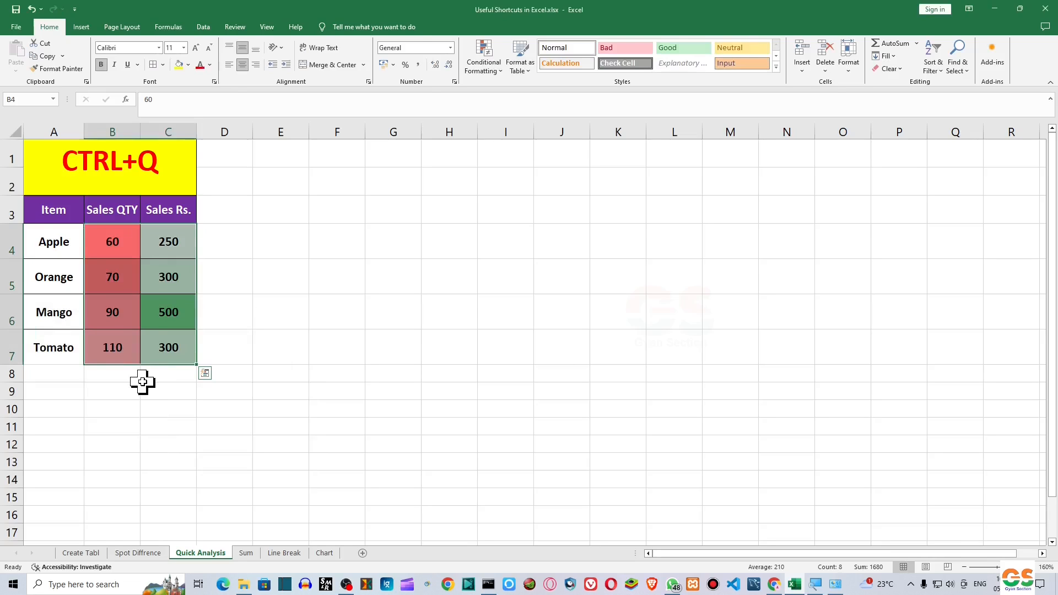
# On the Sum sheet, examine the Apple row's Jan, Feb and March values and its Total cell.
pyautogui.click(246, 553)
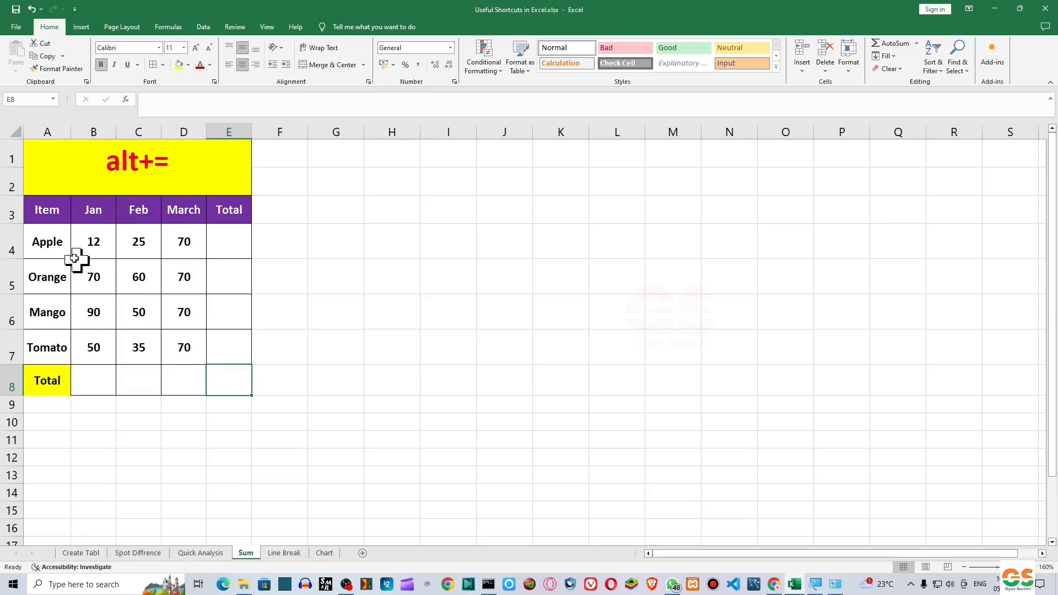
pyautogui.click(47, 241)
pyautogui.click(88, 241)
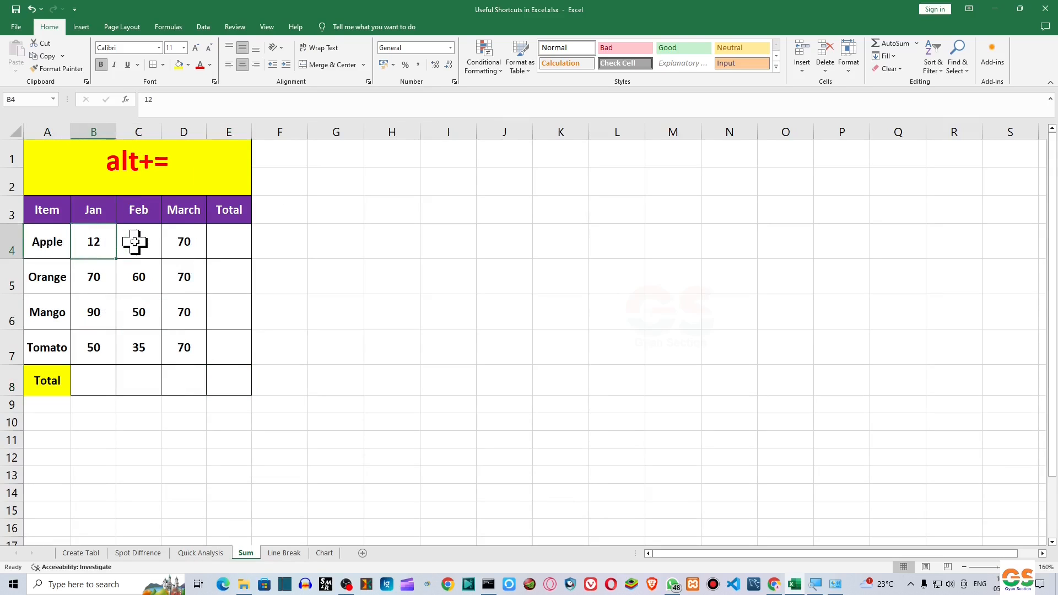
pyautogui.click(134, 242)
pyautogui.write('25')
pyautogui.click(188, 240)
pyautogui.moveTo(109, 243); pyautogui.dragTo(217, 246)
pyautogui.click(234, 240)
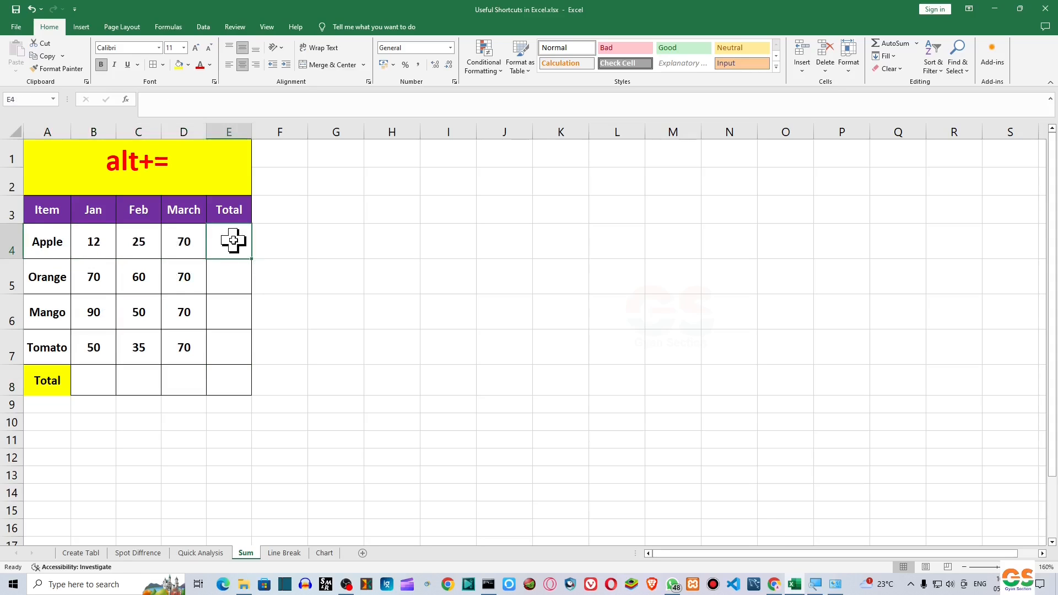
pyautogui.click(87, 238)
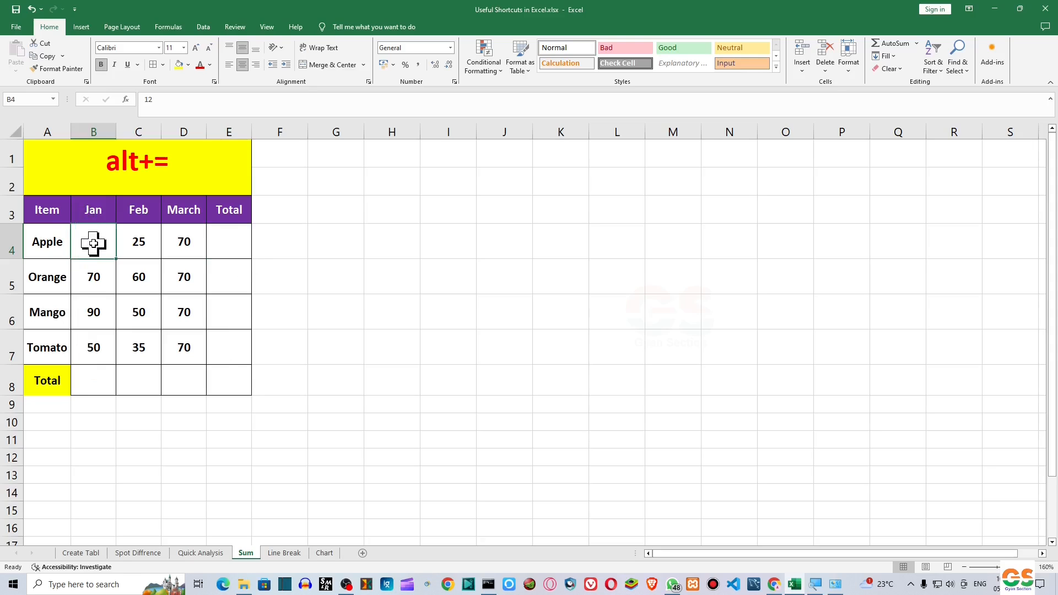
pyautogui.click(105, 378)
pyautogui.moveTo(79, 250); pyautogui.dragTo(198, 243)
pyautogui.click(237, 251)
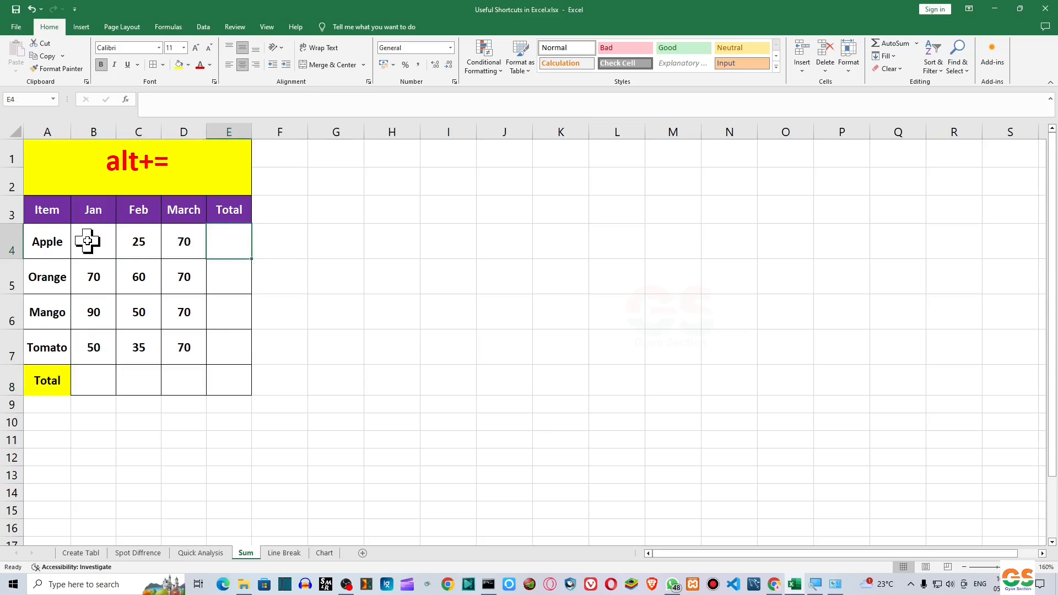
pyautogui.click(46, 243)
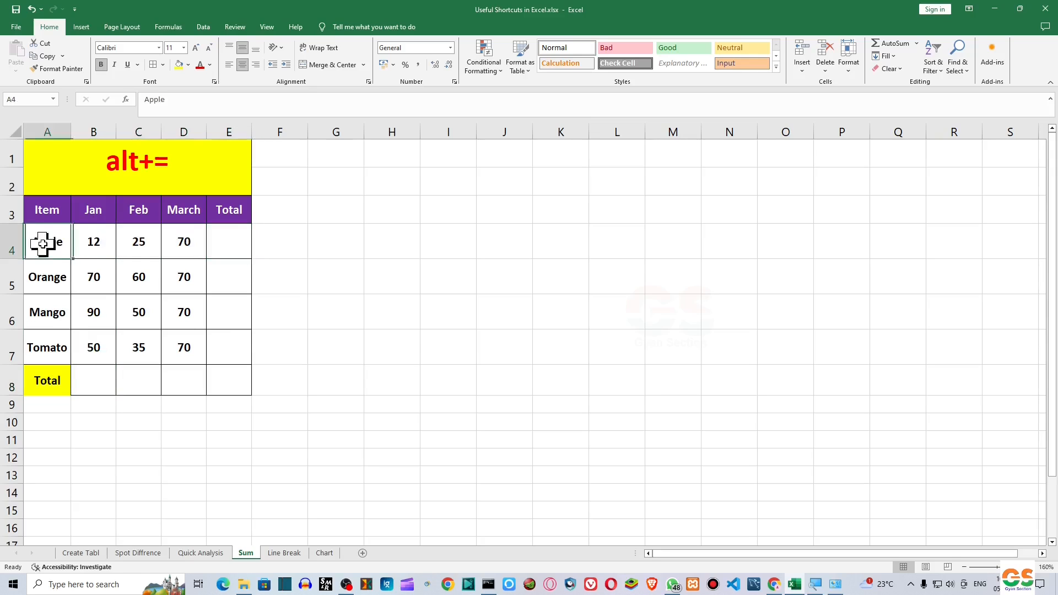
pyautogui.click(130, 246)
pyautogui.click(177, 242)
pyautogui.click(90, 247)
pyautogui.moveTo(90, 246); pyautogui.dragTo(231, 241)
pyautogui.click(233, 243)
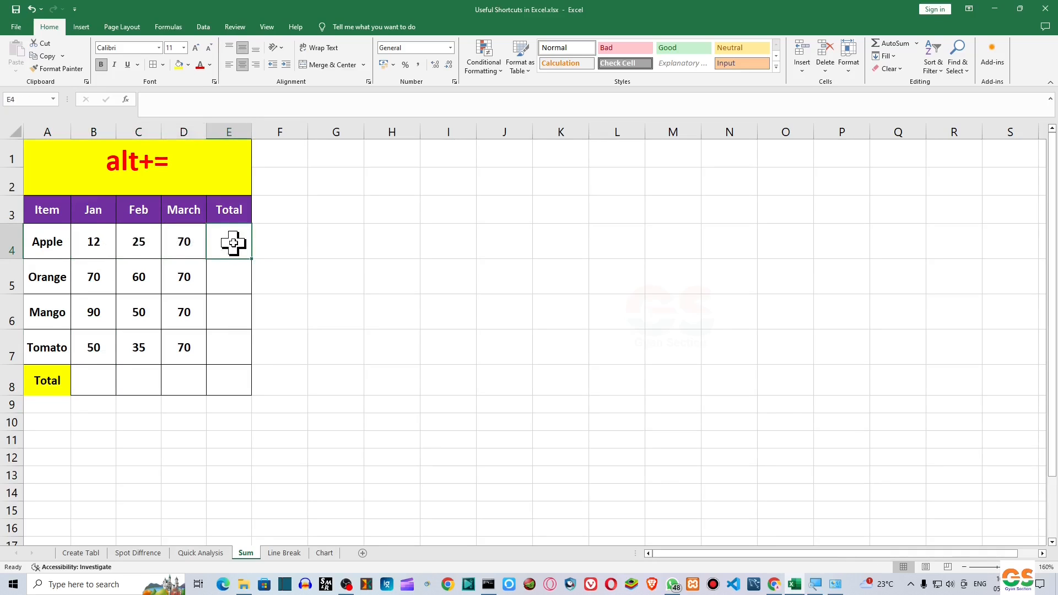
# Examine the item names, the Jan values in B4:B7 and the Total cell beneath them.
pyautogui.click(93, 210)
pyautogui.click(43, 243)
pyautogui.click(48, 280)
pyautogui.click(48, 312)
pyautogui.click(50, 343)
pyautogui.moveTo(94, 240); pyautogui.dragTo(97, 353)
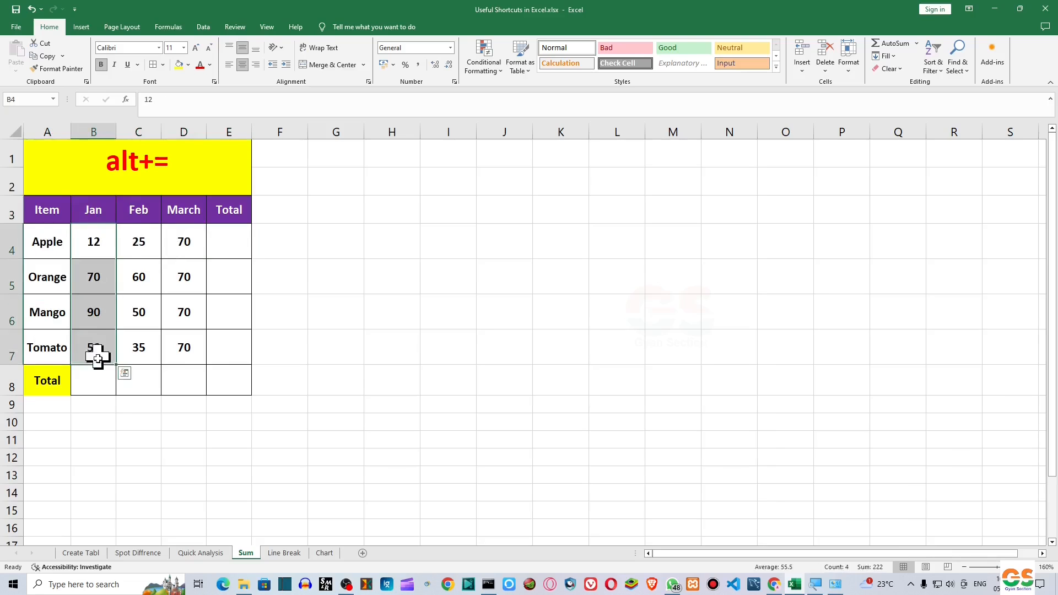
pyautogui.click(93, 388)
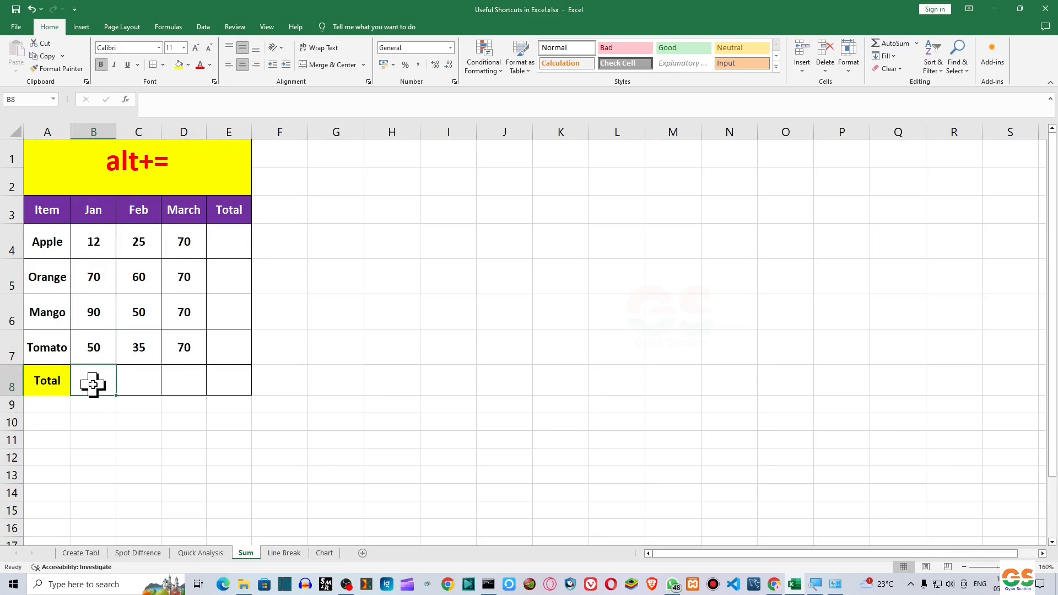
# AutoSum the range B4:E8 to fill the Total column and the Total row together.
pyautogui.moveTo(103, 239); pyautogui.dragTo(221, 388)
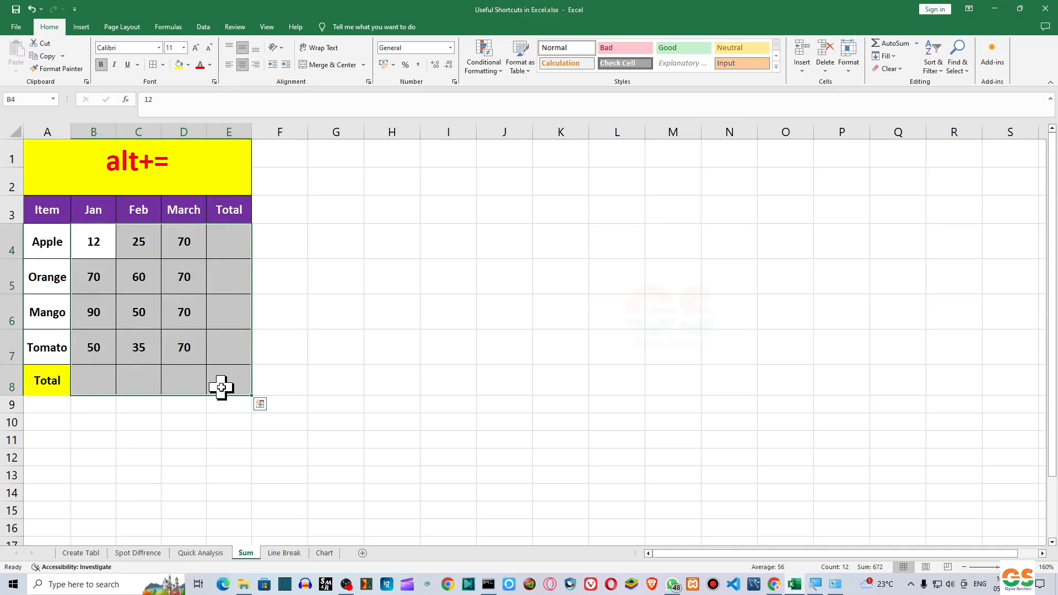
pyautogui.press('alt')
pyautogui.hotkey('alt', '=')
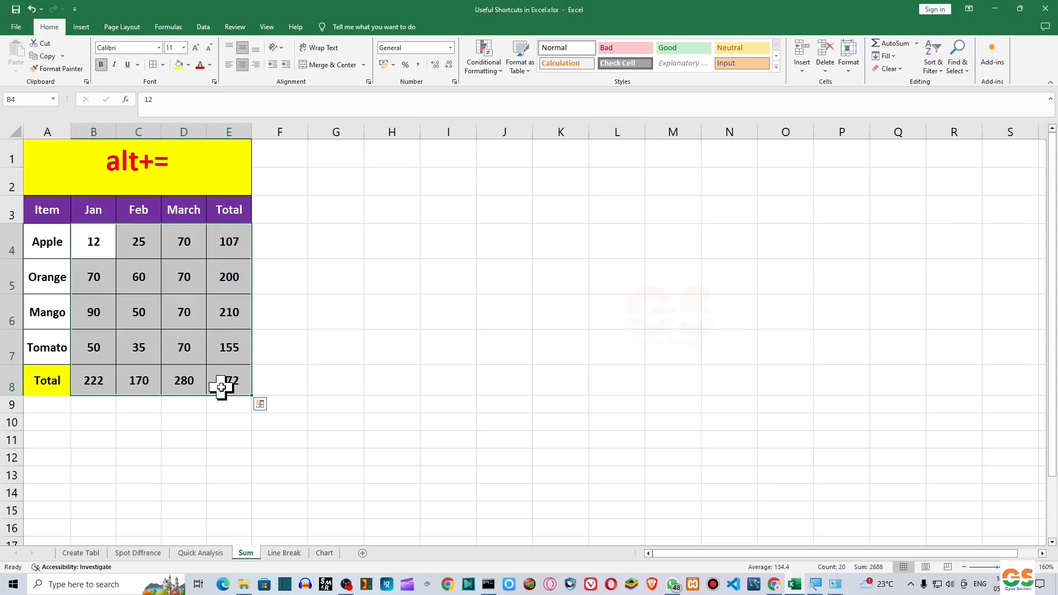
# Fill the item totals in E4:E8 and the monthly totals in B8:D8 with yellow.
pyautogui.moveTo(246, 243); pyautogui.dragTo(230, 385)
pyautogui.click(180, 68)
pyautogui.moveTo(97, 379); pyautogui.dragTo(182, 381)
pyautogui.click(179, 65)
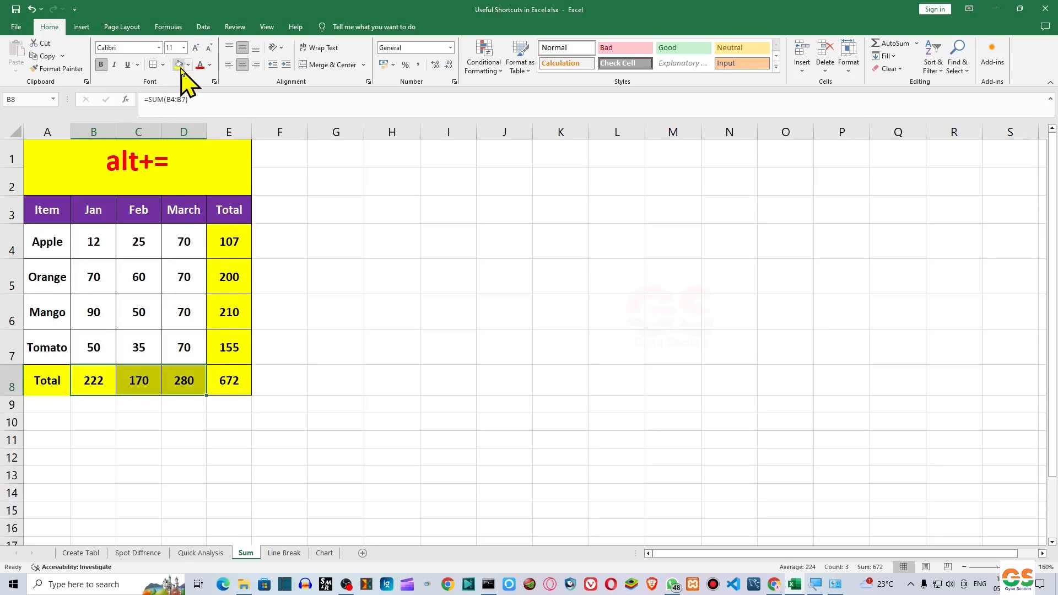
pyautogui.click(248, 342)
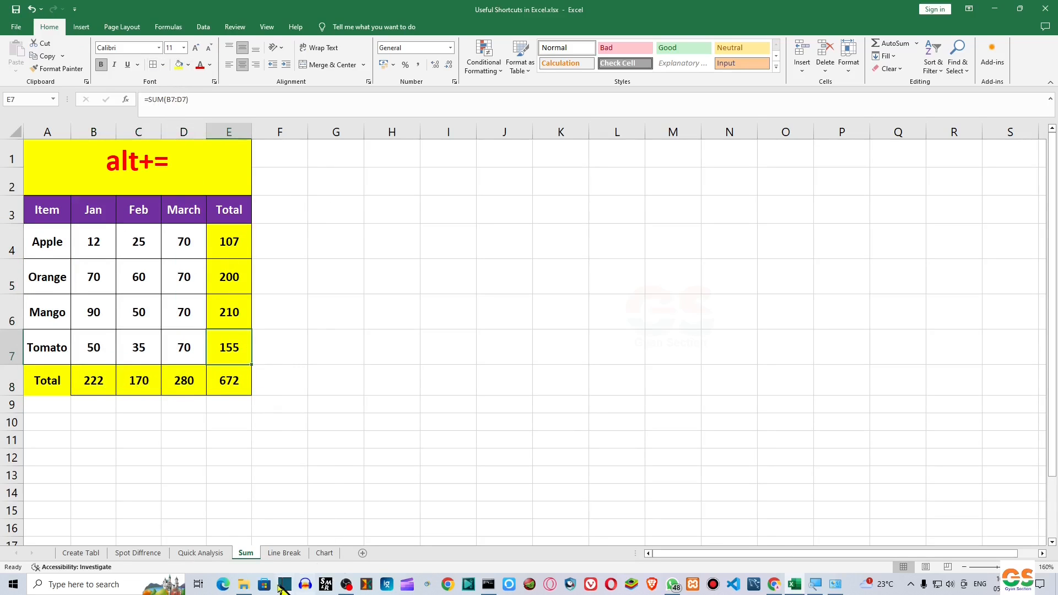
# Open the Line Break sheet and select the sample sentence in A3.
pyautogui.click(284, 553)
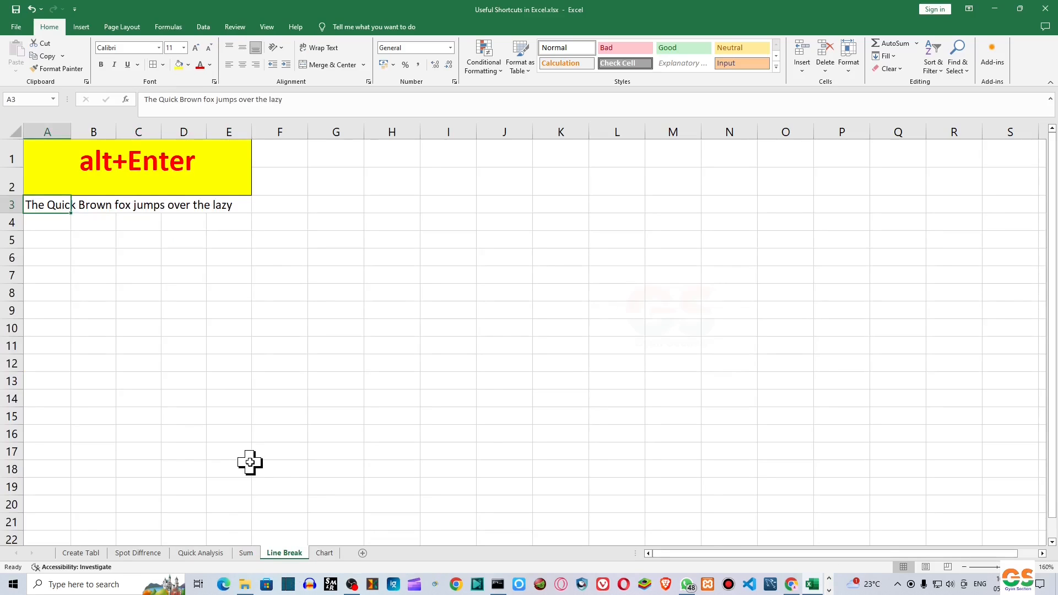
pyautogui.moveTo(55, 205); pyautogui.dragTo(111, 205)
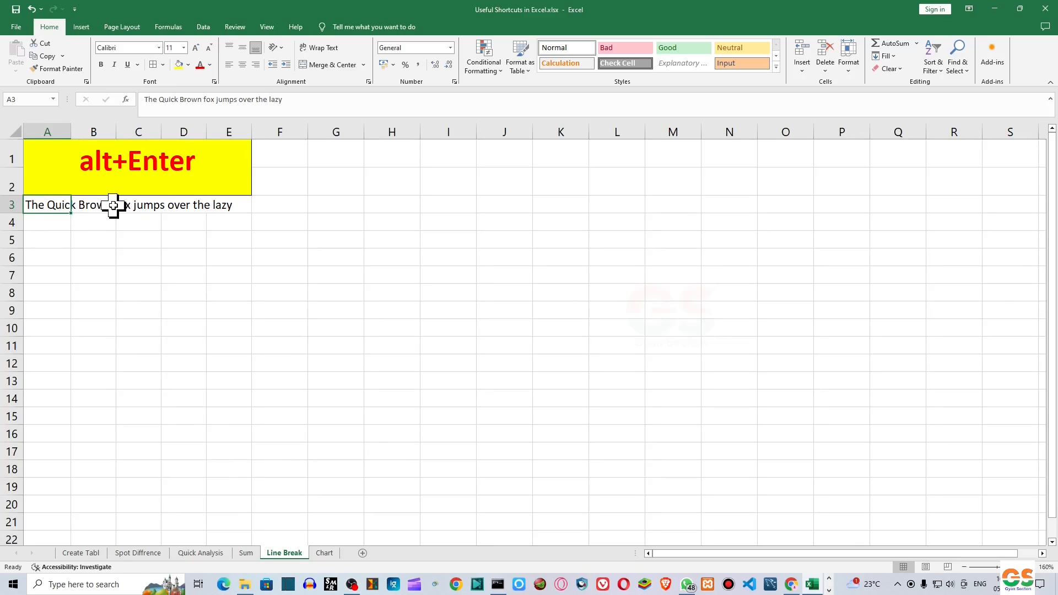
pyautogui.click(53, 205)
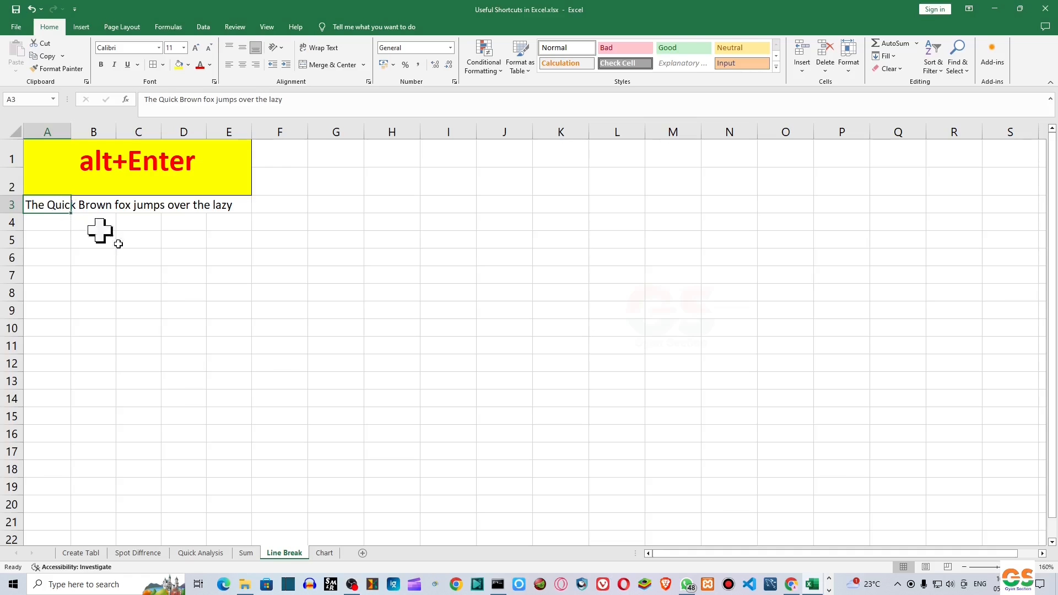
# Try in-cell line breaks with five lines of random sample text in C8 and clear the cell.
pyautogui.click(148, 294)
pyautogui.write('sdjfkdkfjk ')
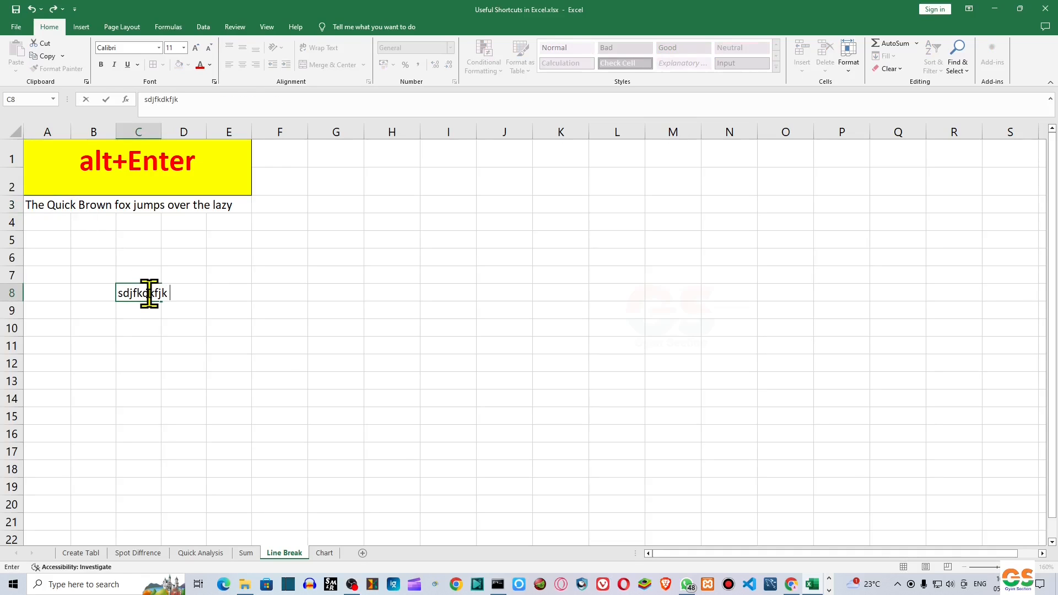
pyautogui.write('dfjsdkjflk jdfjdjf kjfkdjkljdsf jfldjfl')
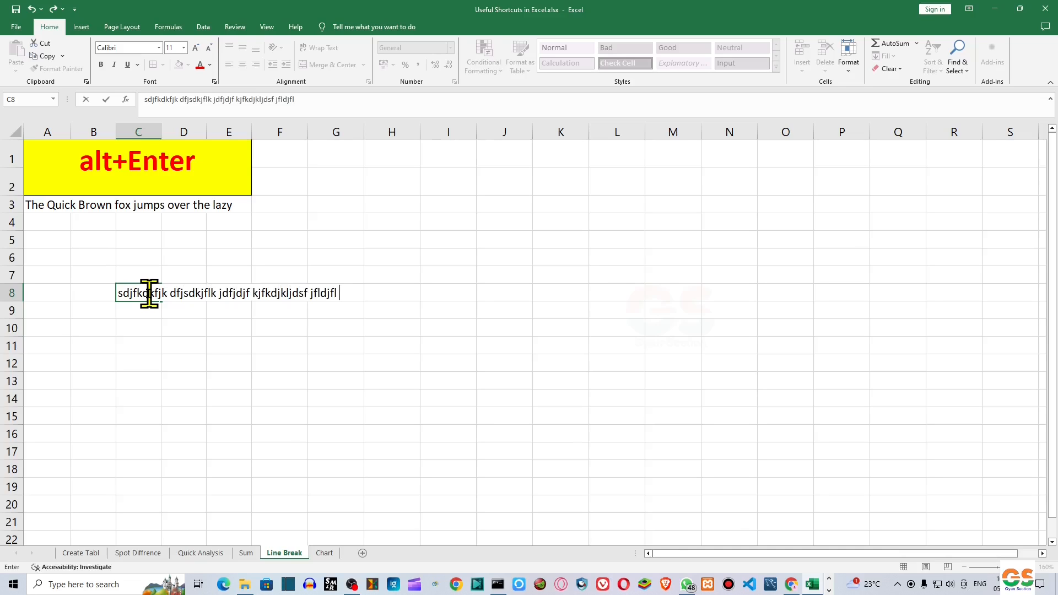
pyautogui.hotkey('alt', 'Return')
pyautogui.write('fjshdfkjsdjfh')
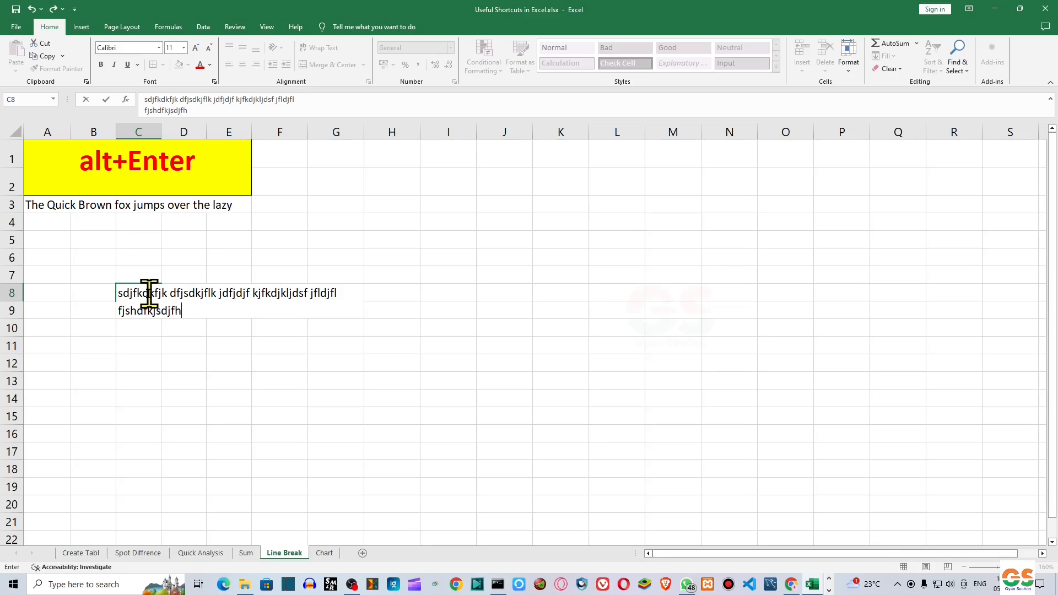
pyautogui.hotkey('alt', 'Return')
pyautogui.write('fsdfjsdhf')
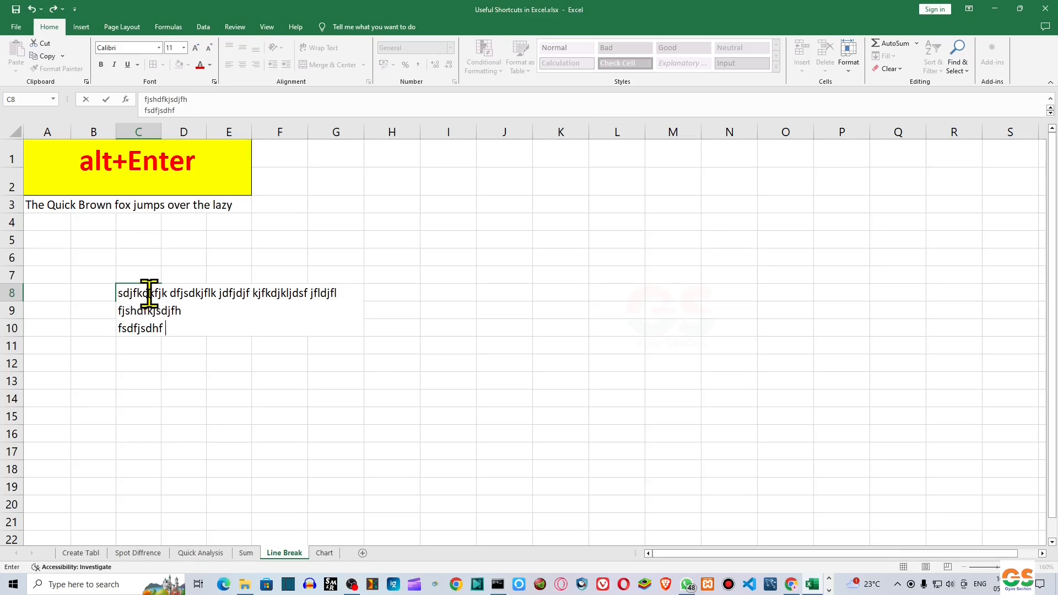
pyautogui.hotkey('alt', 'Return')
pyautogui.write('jfsdjf')
pyautogui.hotkey('alt', 'Return')
pyautogui.write('fsjdfjlds')
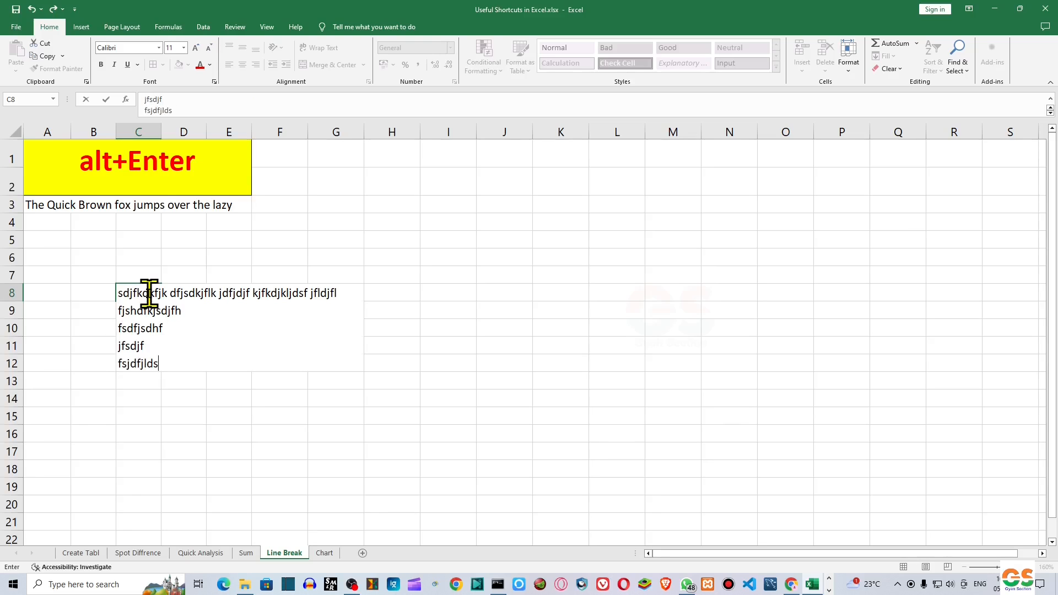
pyautogui.press('Return')
pyautogui.click(149, 294)
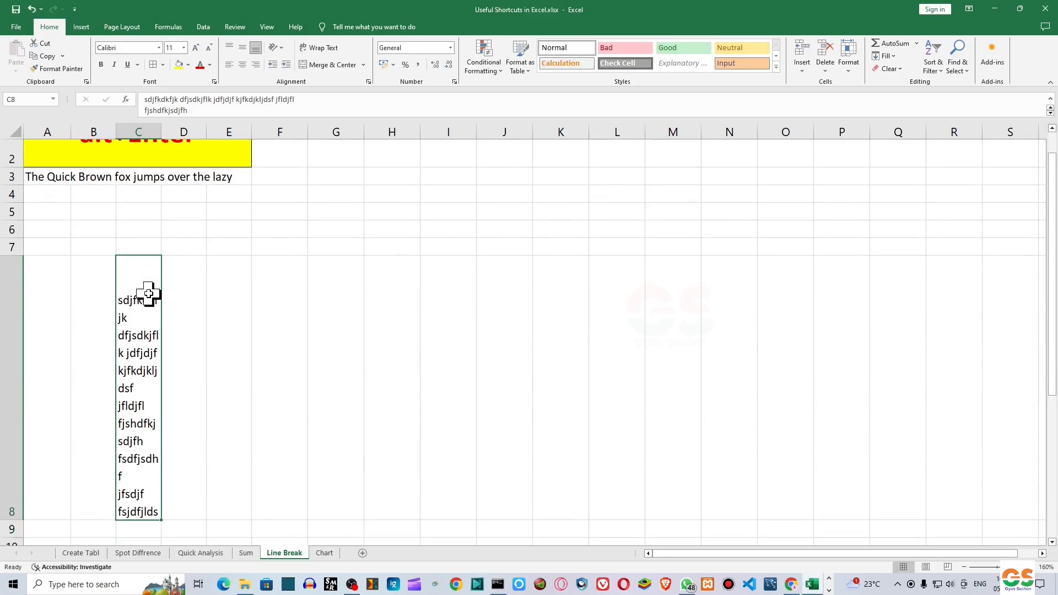
pyautogui.press('Delete')
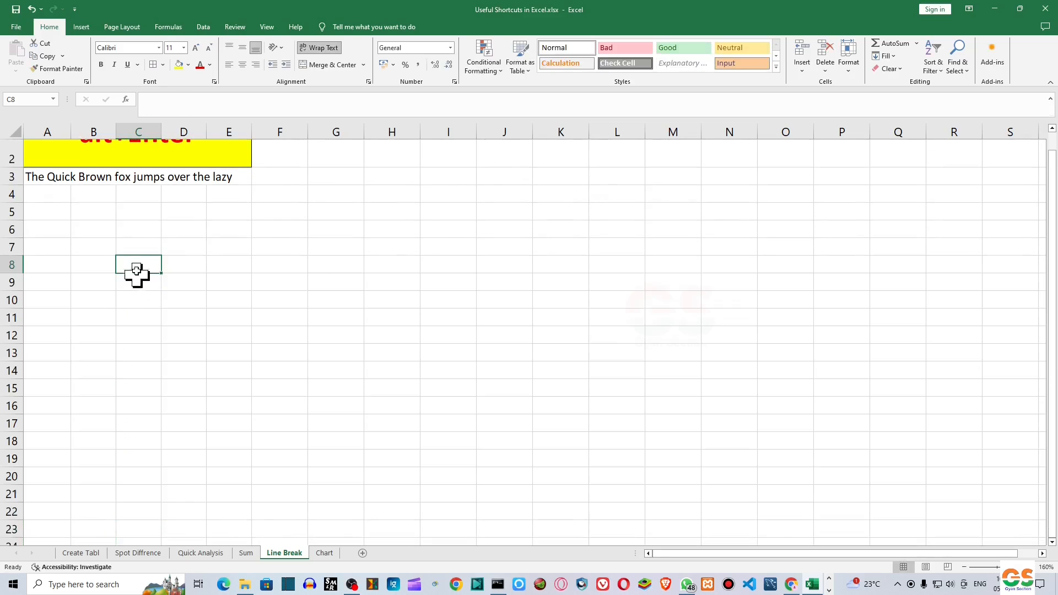
# Insert line breaks within the sentence in A3 after "The" and after "Quick".
pyautogui.click(47, 180)
pyautogui.doubleClick(47, 181)
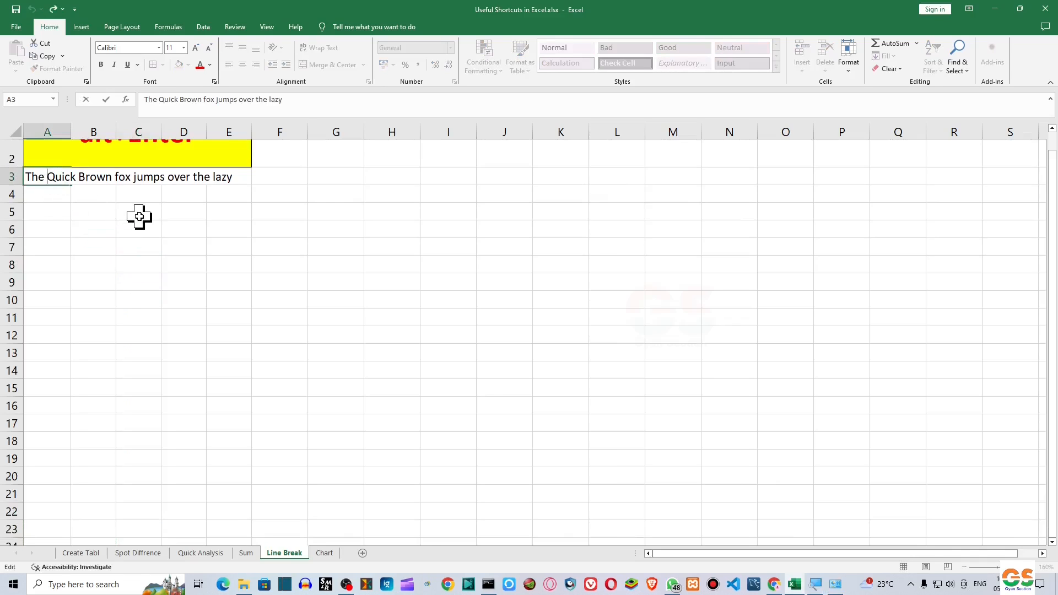
pyautogui.hotkey('alt', 'Return')
pyautogui.click(58, 195)
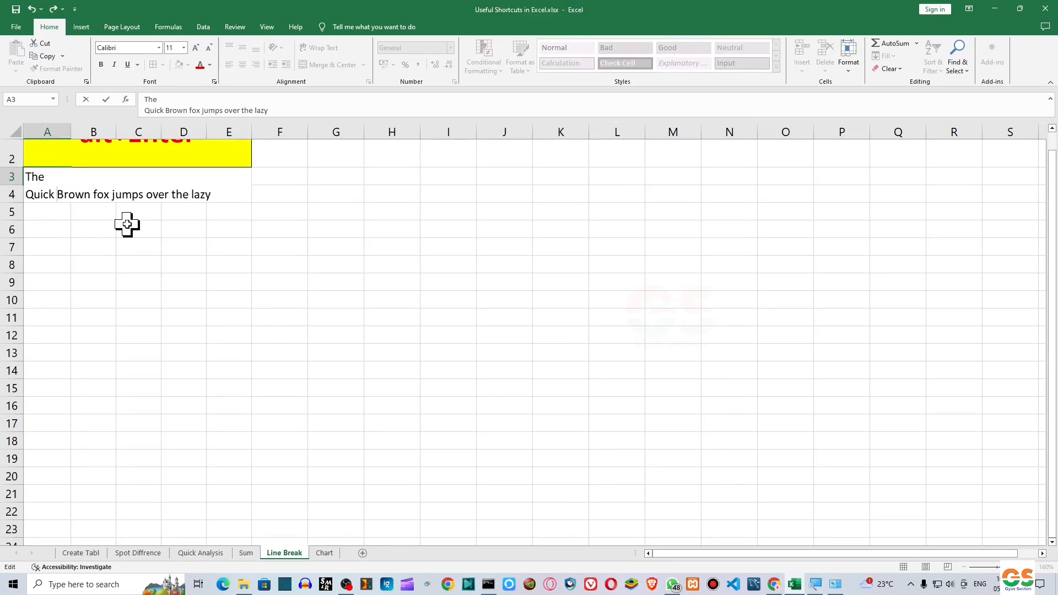
pyautogui.hotkey('alt', 'Return')
pyautogui.click(150, 319)
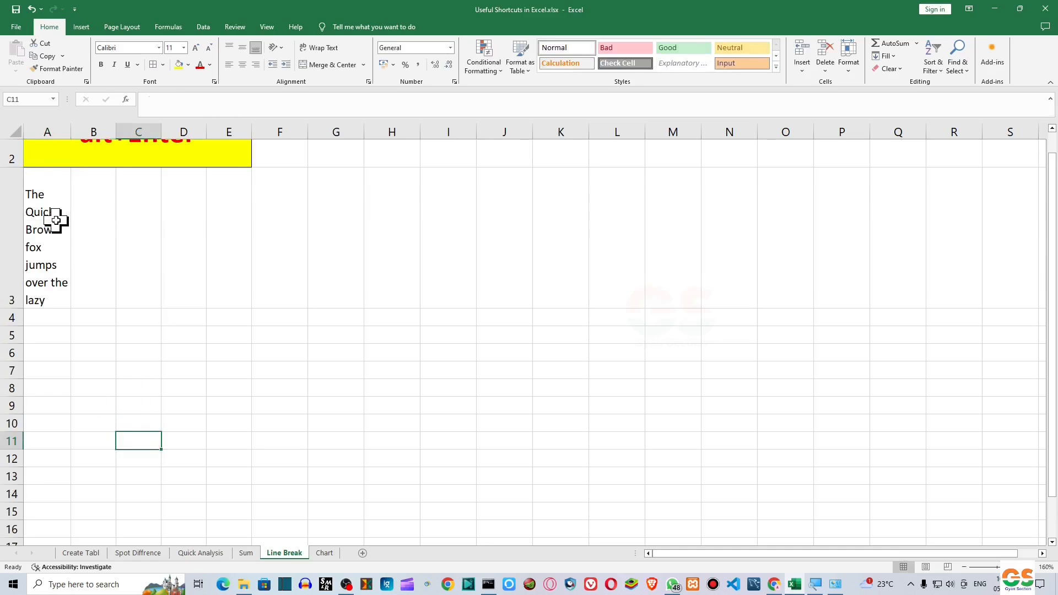
pyautogui.click(56, 220)
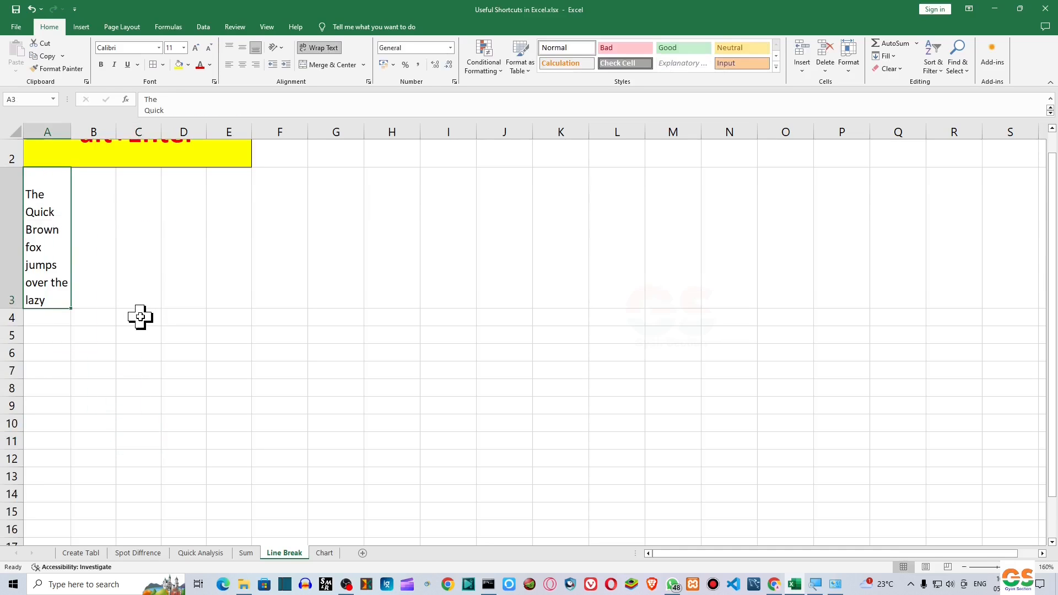
pyautogui.scroll(1, 141, 316)
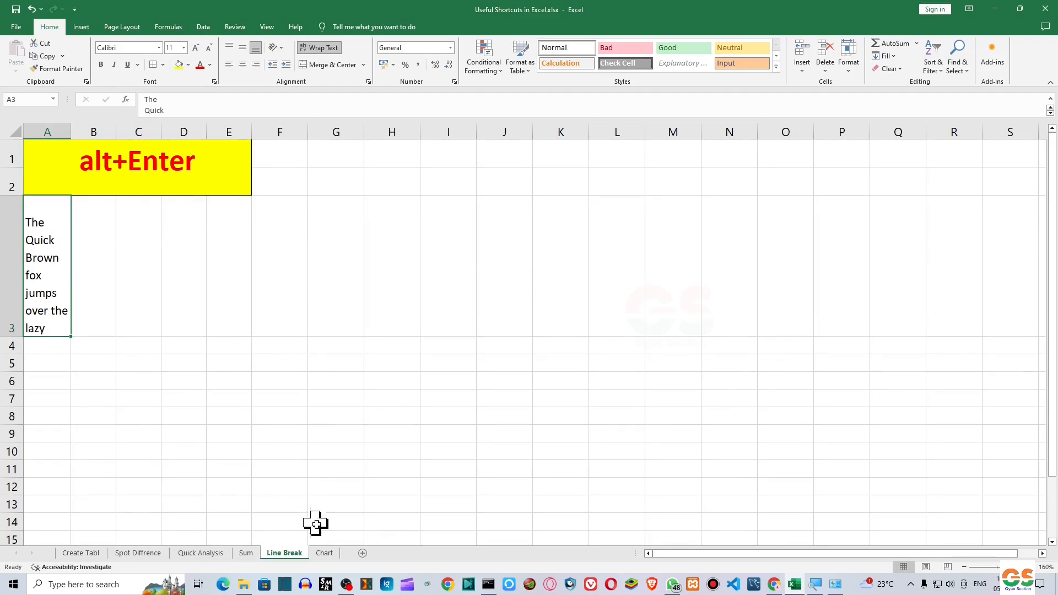
# On the Chart sheet, insert a default column chart from the range A1:E8.
pyautogui.click(326, 554)
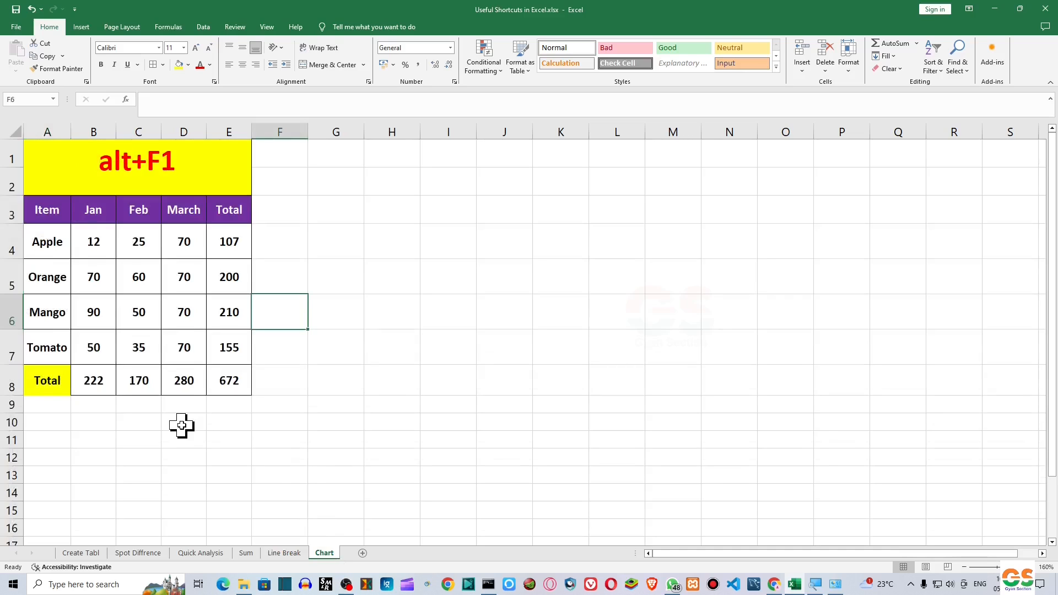
pyautogui.moveTo(48, 206); pyautogui.dragTo(244, 380)
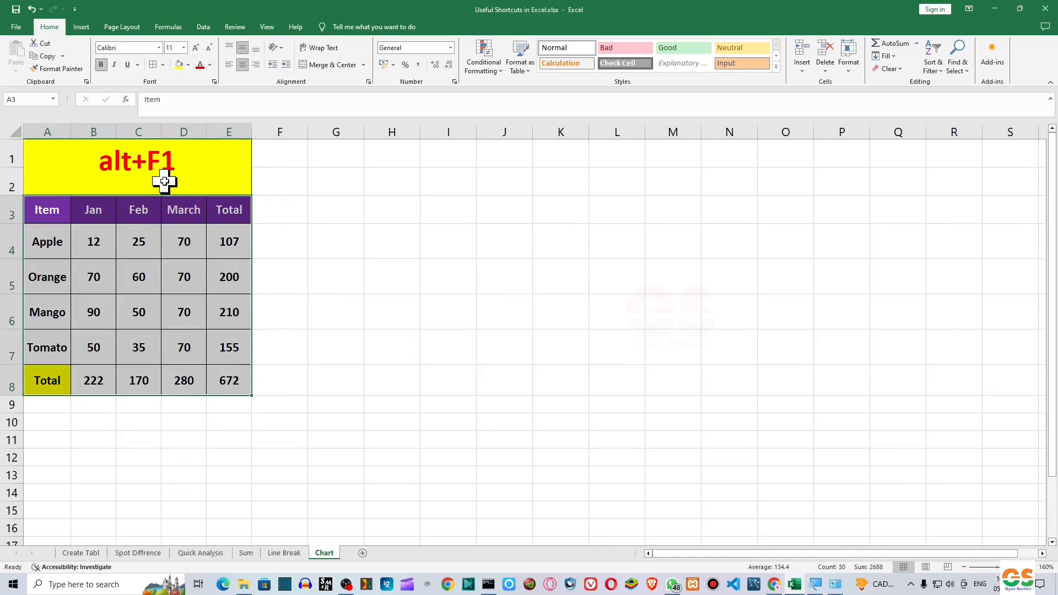
pyautogui.hotkey('ctrl', 'F1')
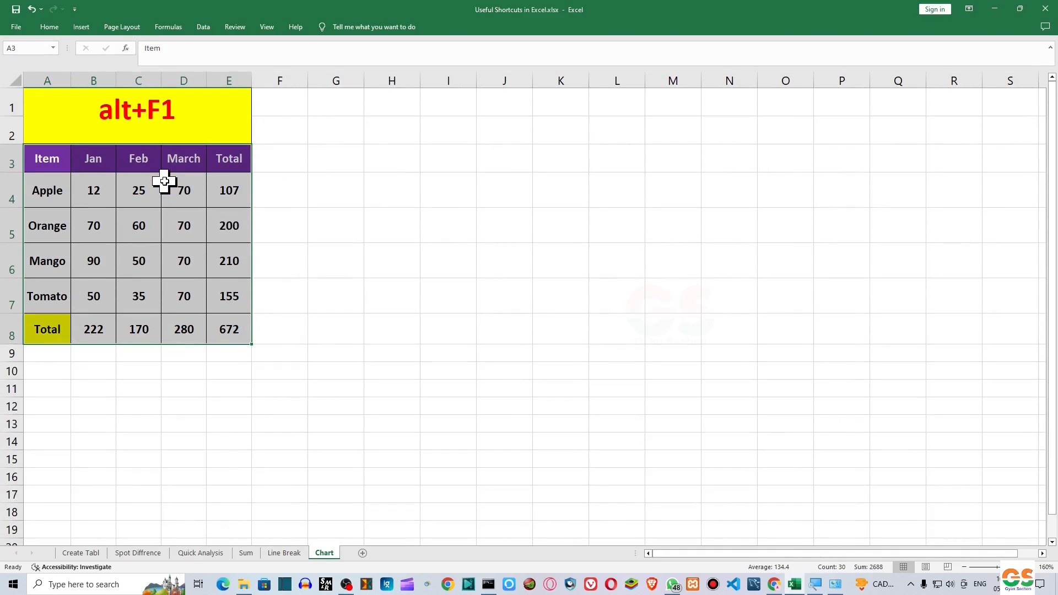
pyautogui.moveTo(184, 128); pyautogui.dragTo(199, 322)
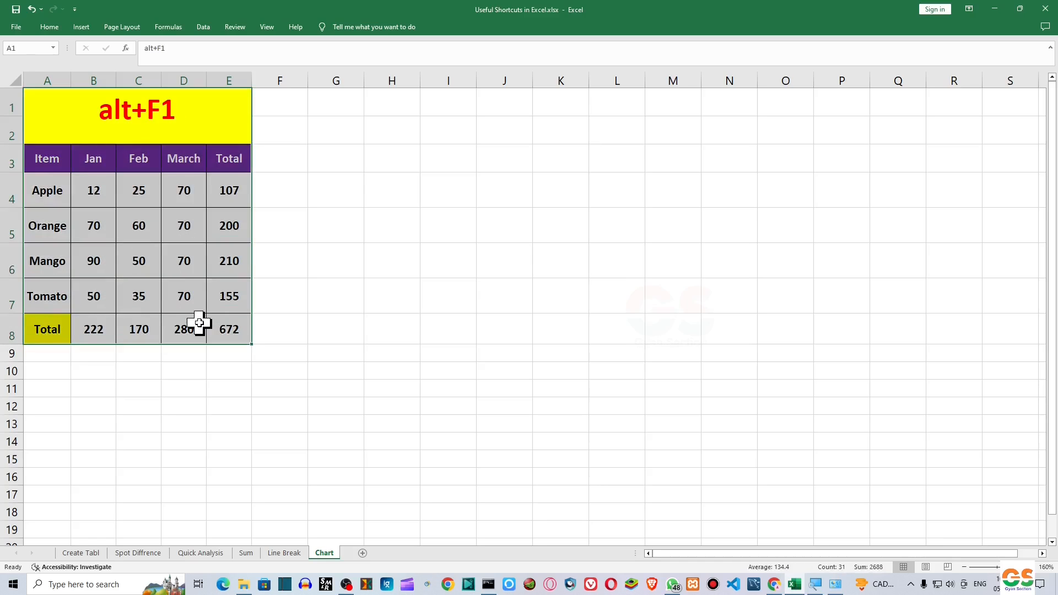
pyautogui.hotkey('alt', 'F1')
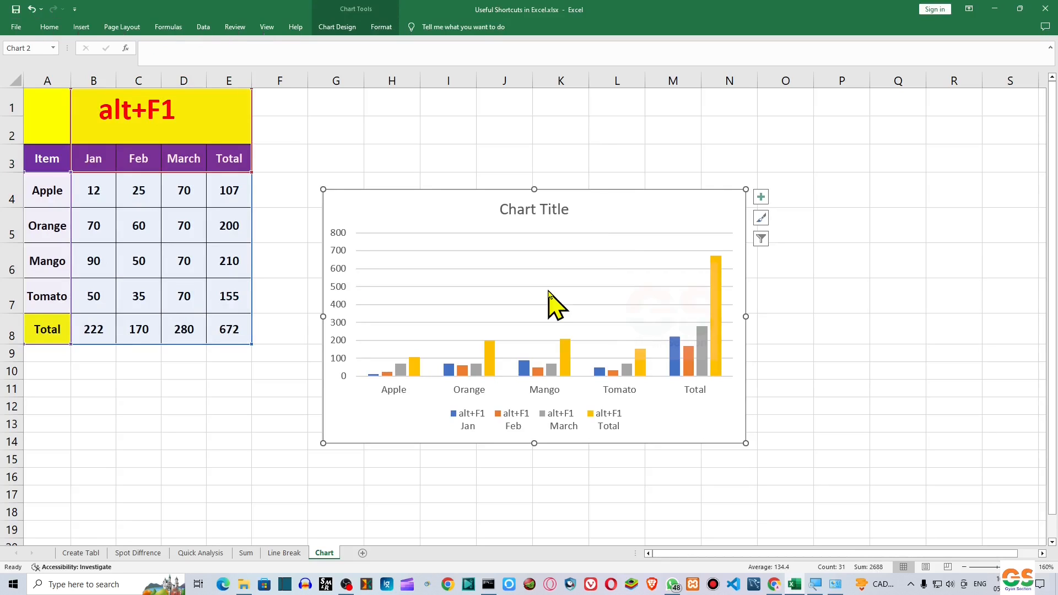
pyautogui.click(806, 325)
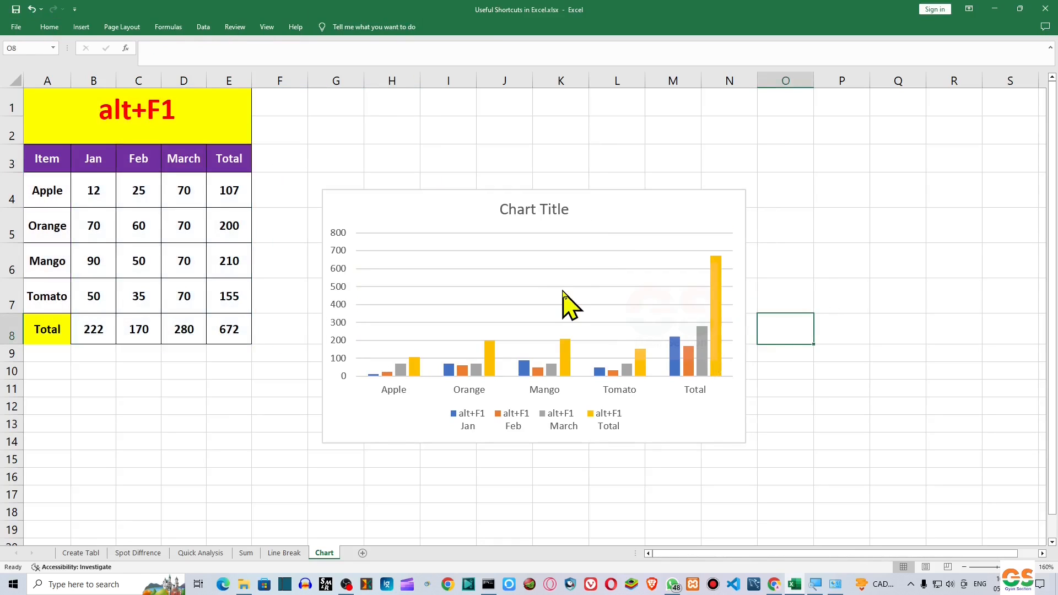
# Review all the practice sheets in order, from Create Tabl through to Chart.
pyautogui.click(88, 554)
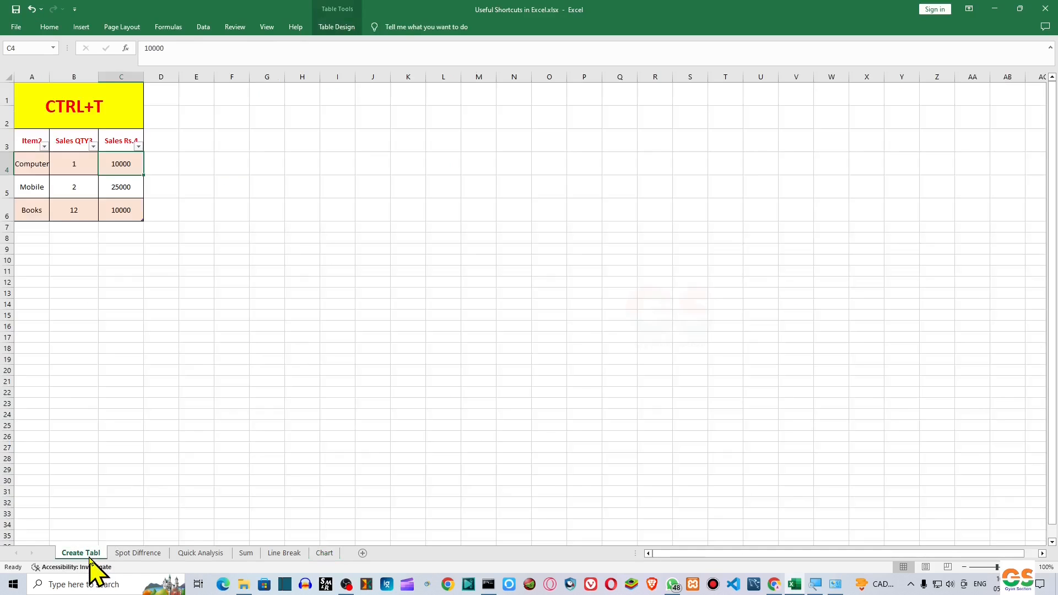
pyautogui.click(145, 552)
pyautogui.click(203, 554)
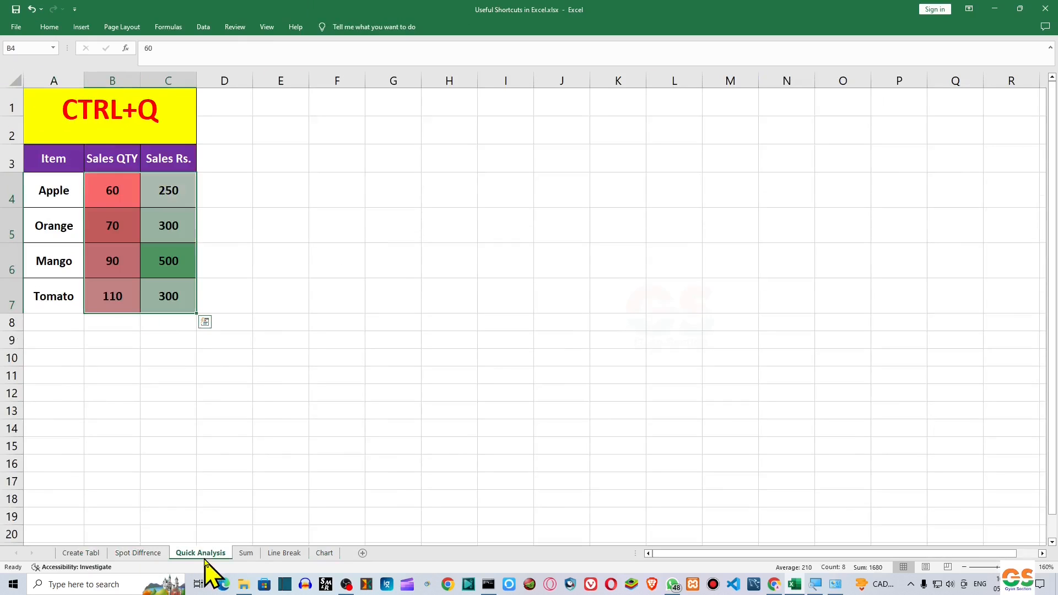
pyautogui.click(245, 554)
pyautogui.click(296, 554)
pyautogui.click(325, 554)
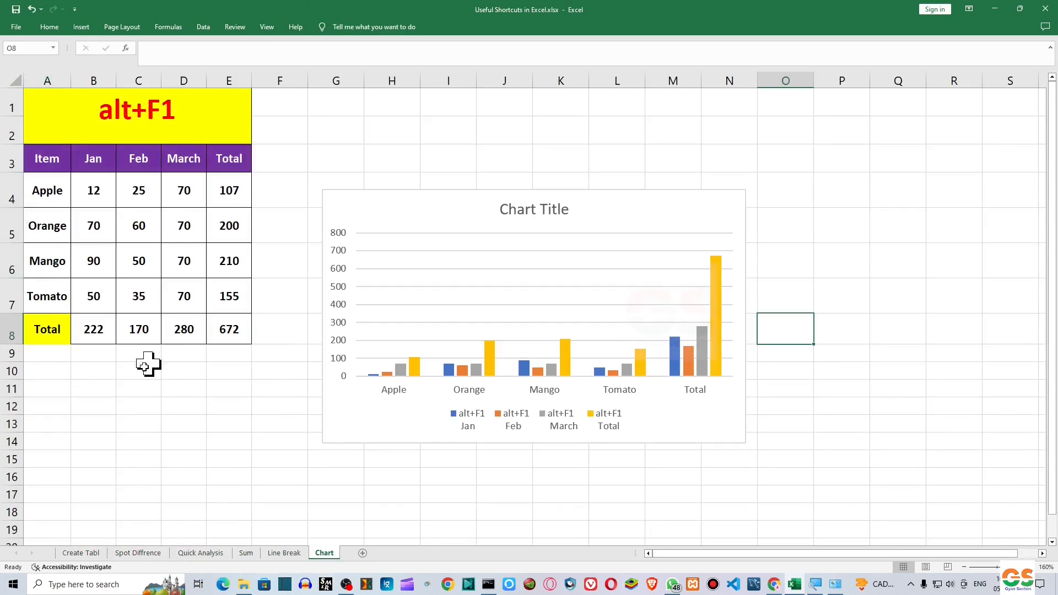